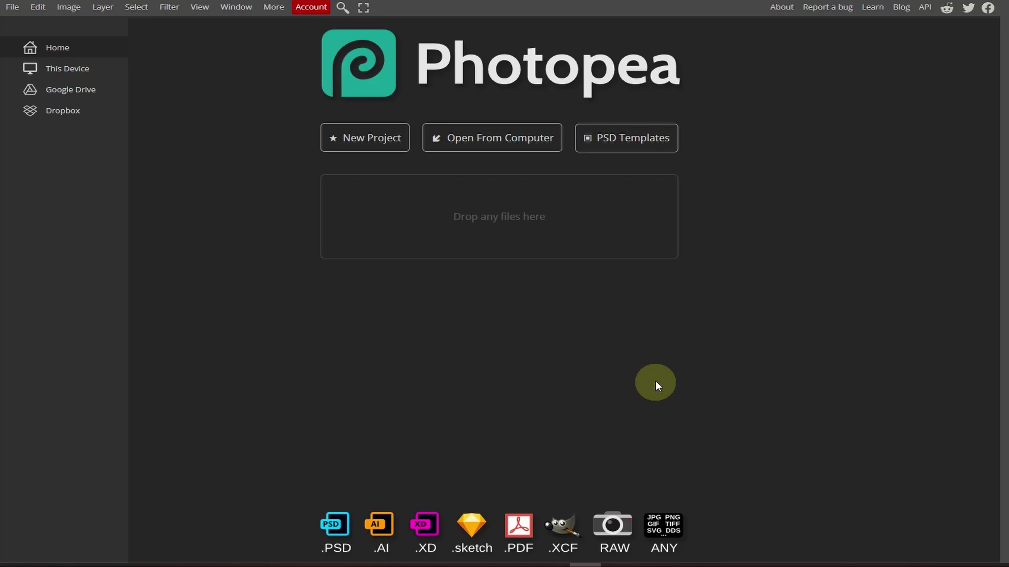
Start a new 1280×720 project with a custom teal background colour 00ffc7
left_click(15, 9)
left_click(23, 18)
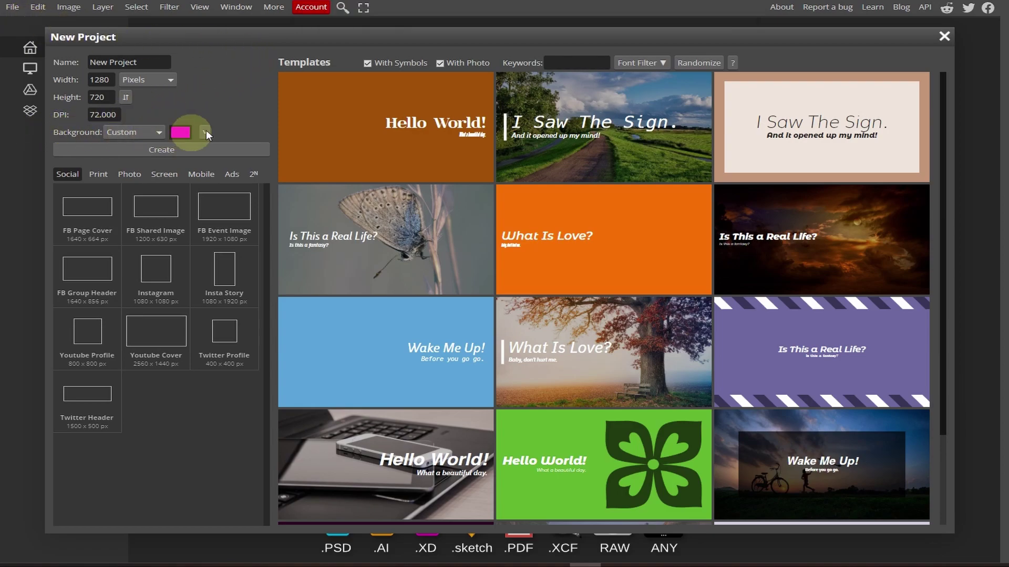
left_click(146, 129)
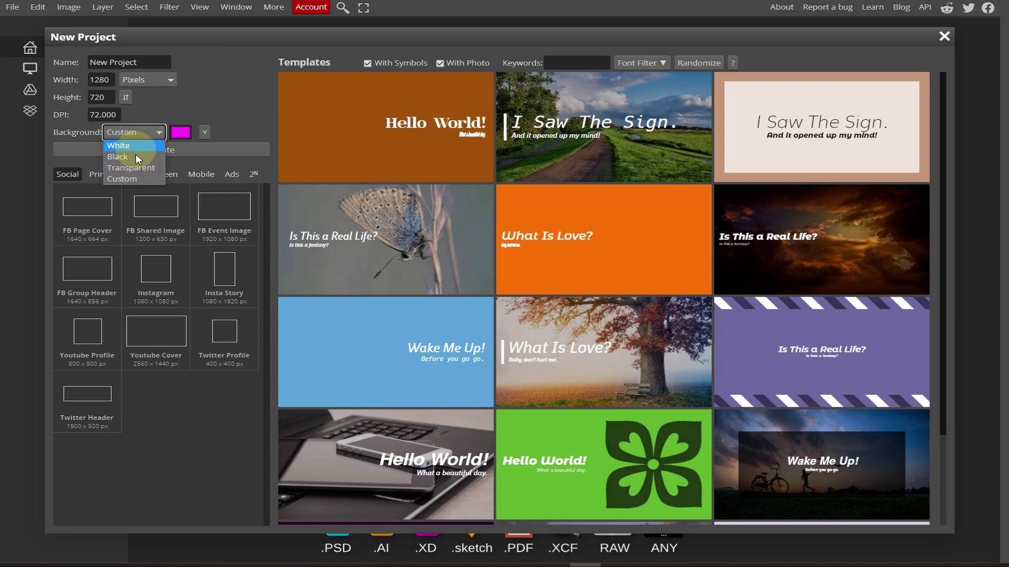
left_click(135, 181)
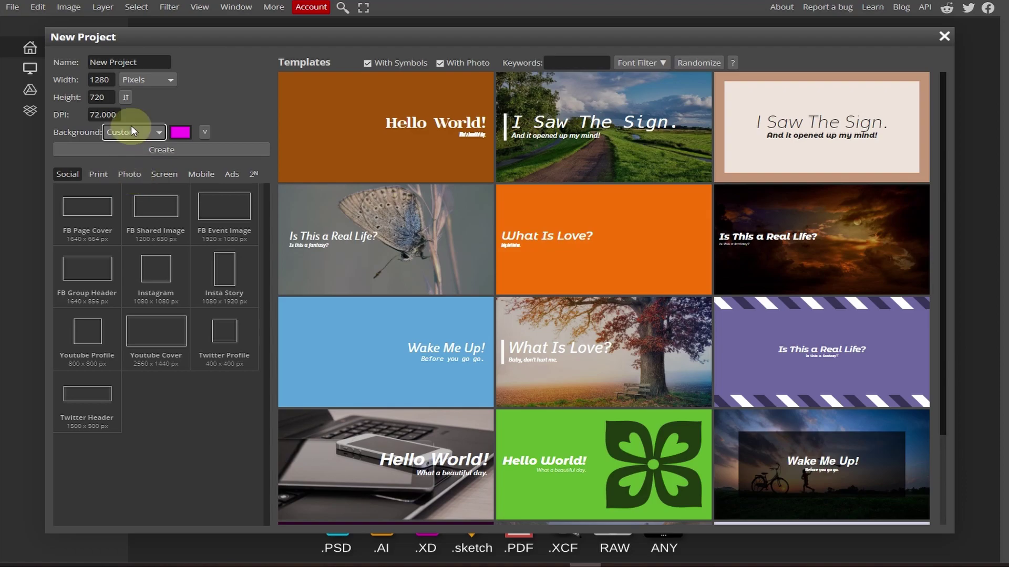
left_click(180, 135)
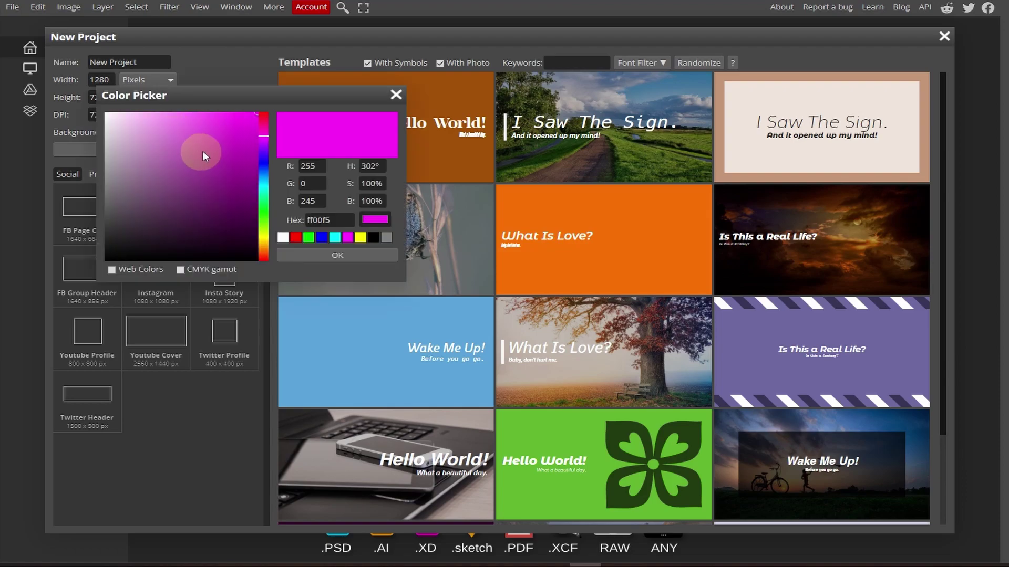
left_click_drag(263, 138, 257, 191)
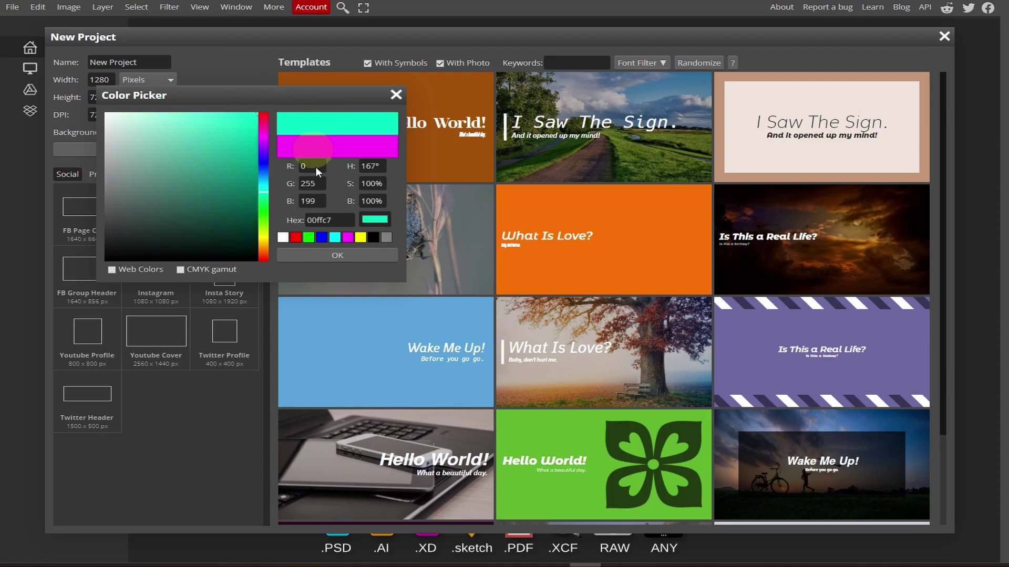
left_click(311, 257)
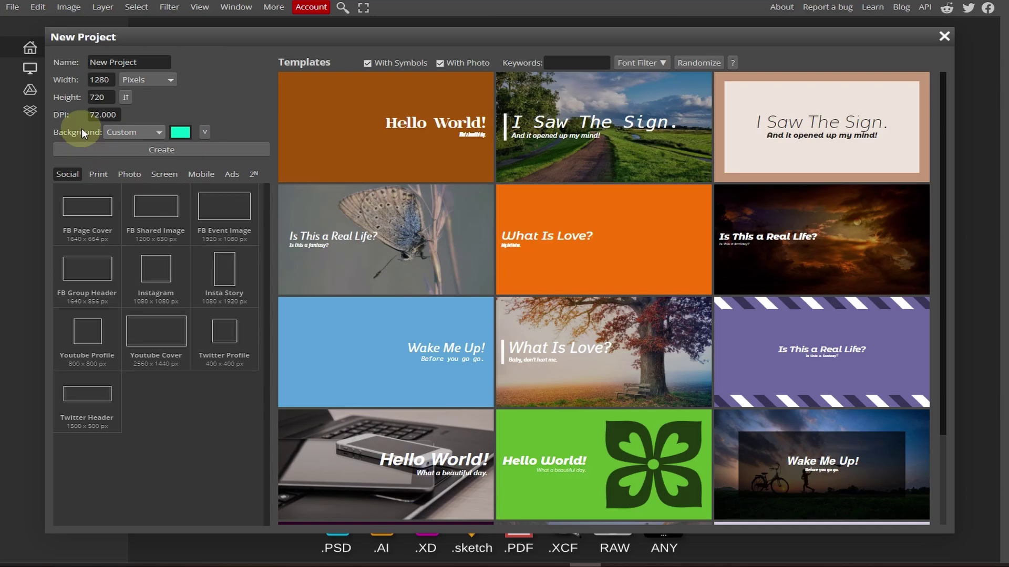
Create the 1280×720 canvas and give its Background a blue 0041ff Color Overlay
left_click(105, 152)
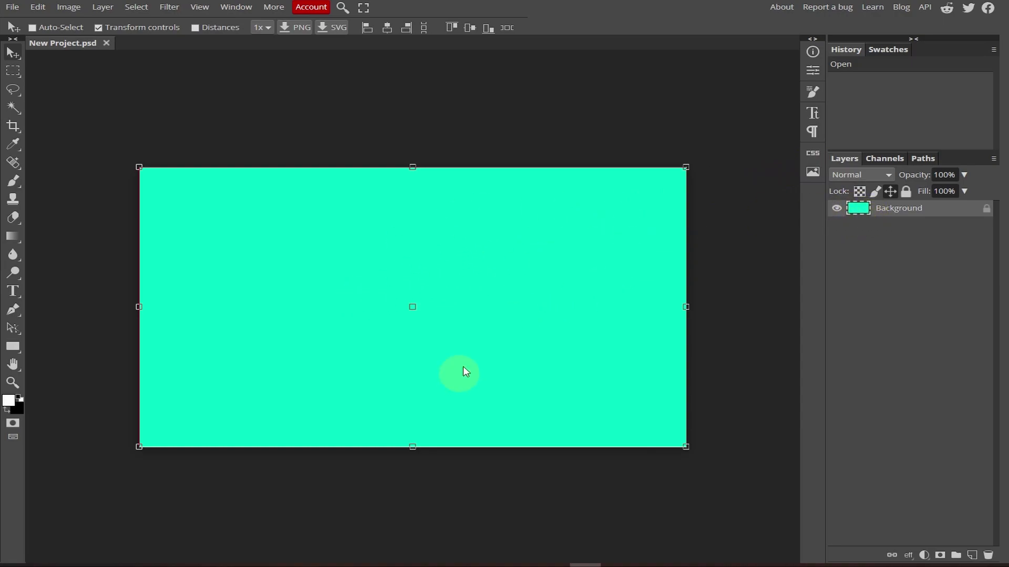
right_click(916, 209)
left_click(920, 226)
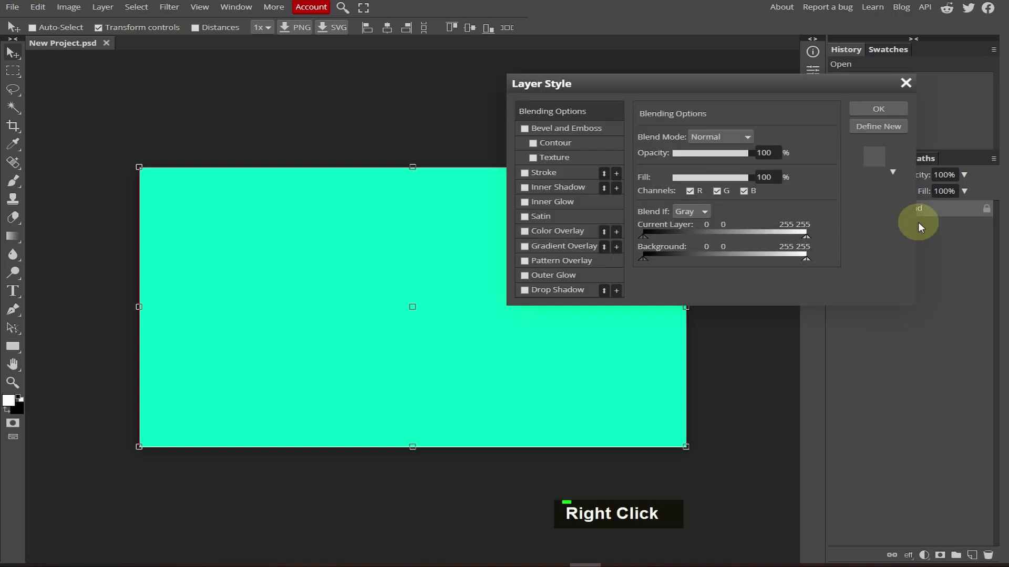
left_click(525, 233)
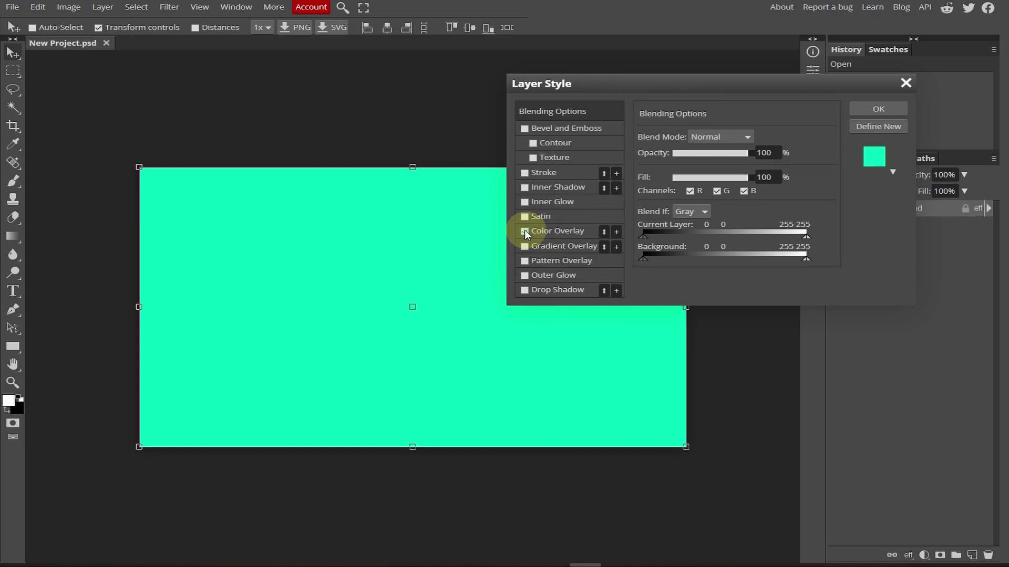
left_click(575, 232)
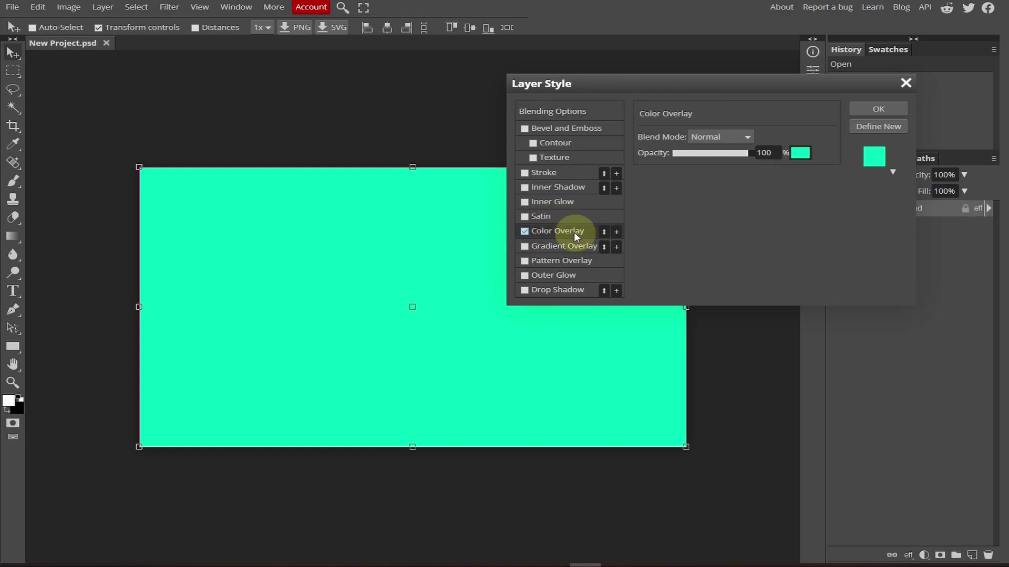
left_click(800, 154)
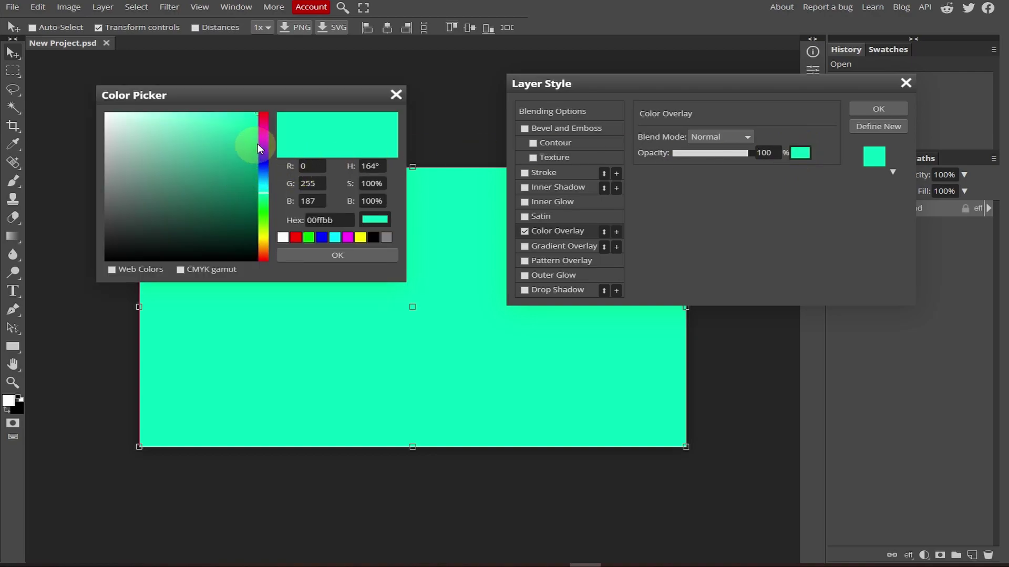
left_click(262, 158)
mouse_move(262, 171)
left_mouse_down()
mouse_move(264, 245)
mouse_move(268, 185)
left_mouse_up()
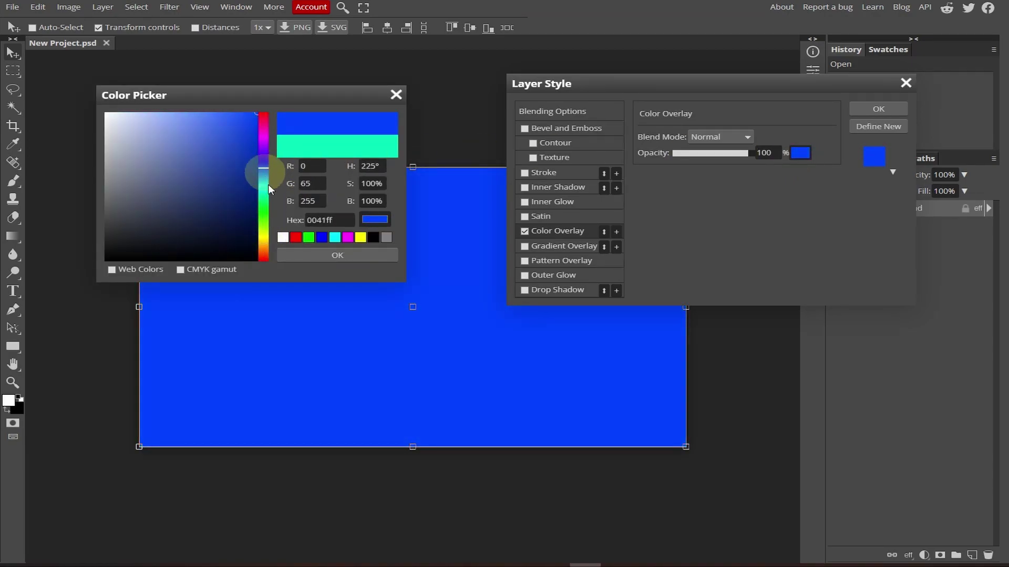
left_click(345, 254)
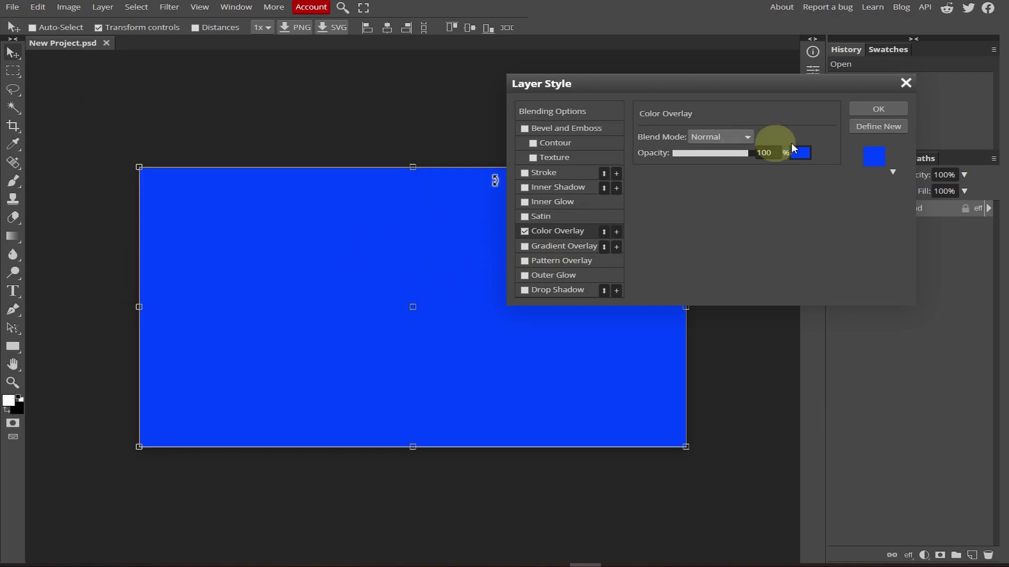
left_click(876, 111)
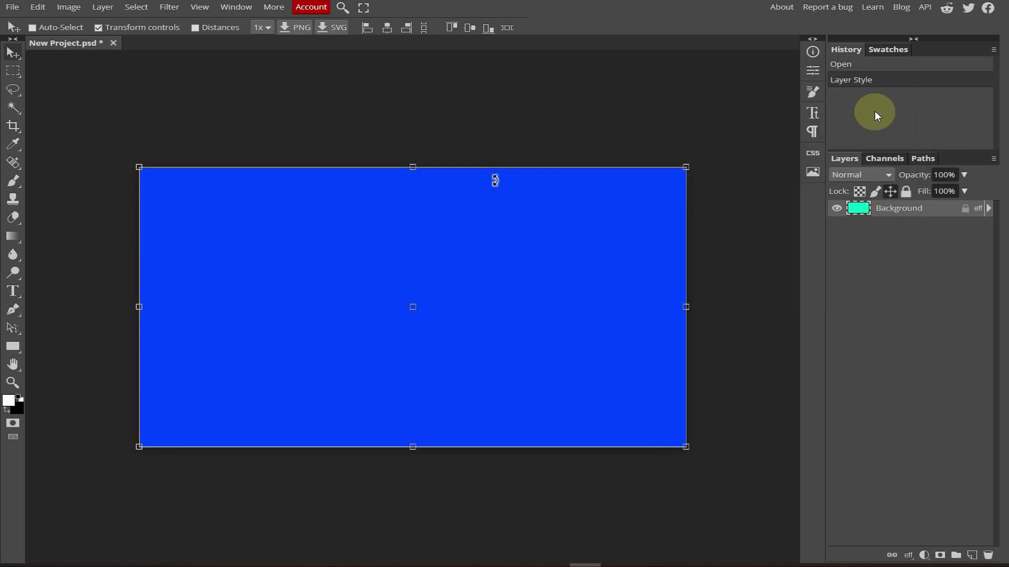
Change the Background's Color Overlay colour from blue to purple c100ff
right_click(872, 212)
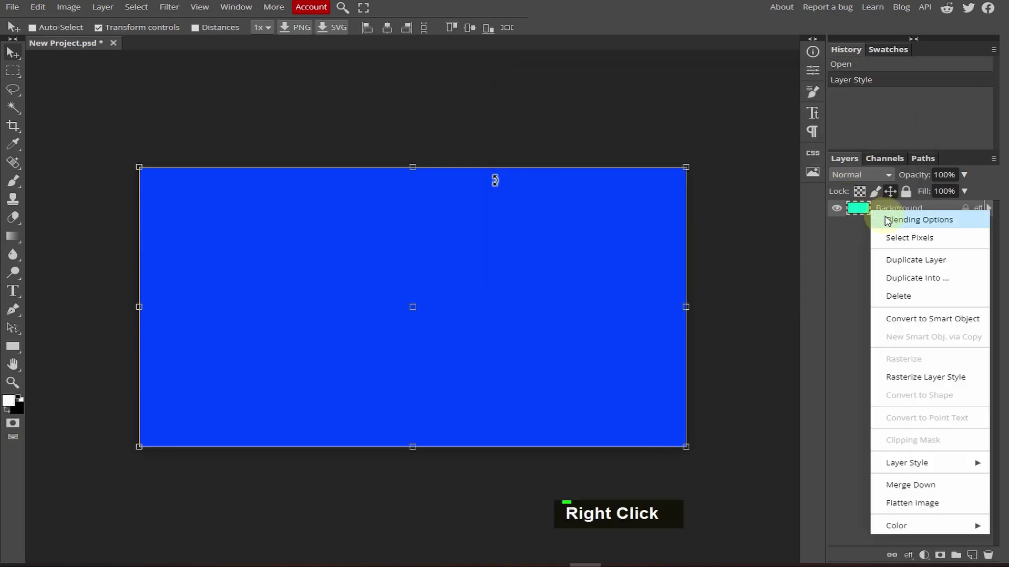
left_click(889, 220)
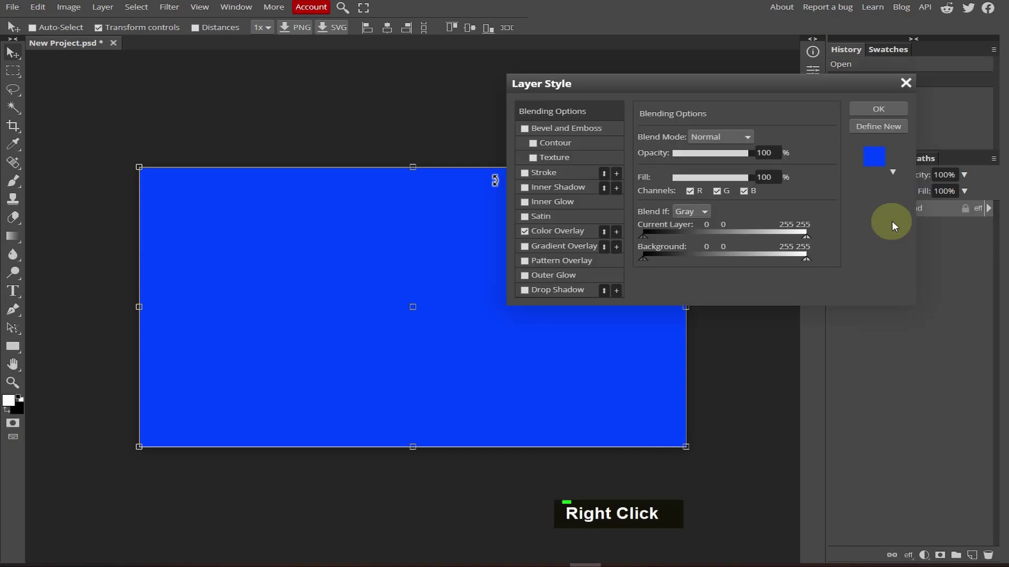
left_click(546, 232)
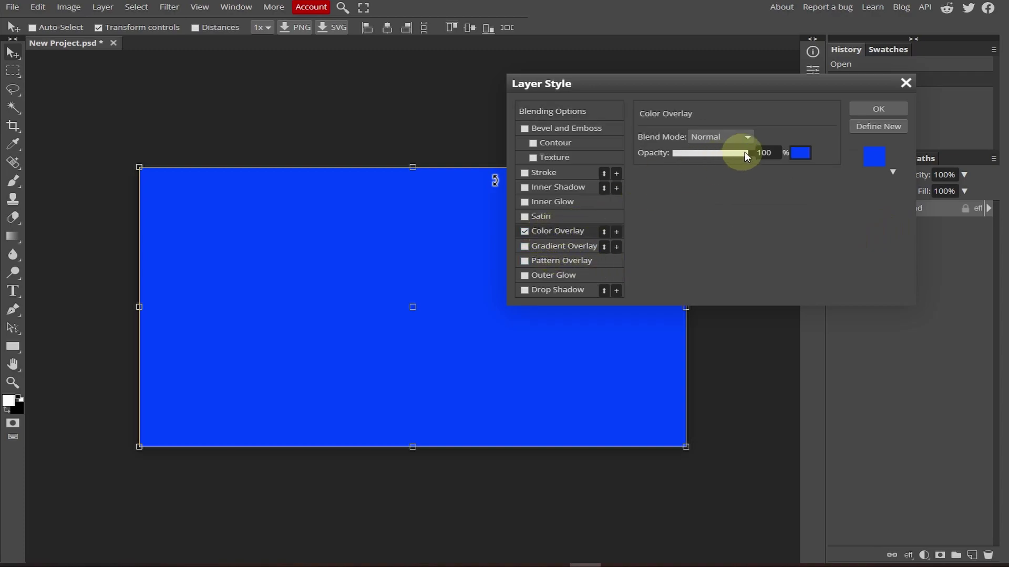
left_click(800, 153)
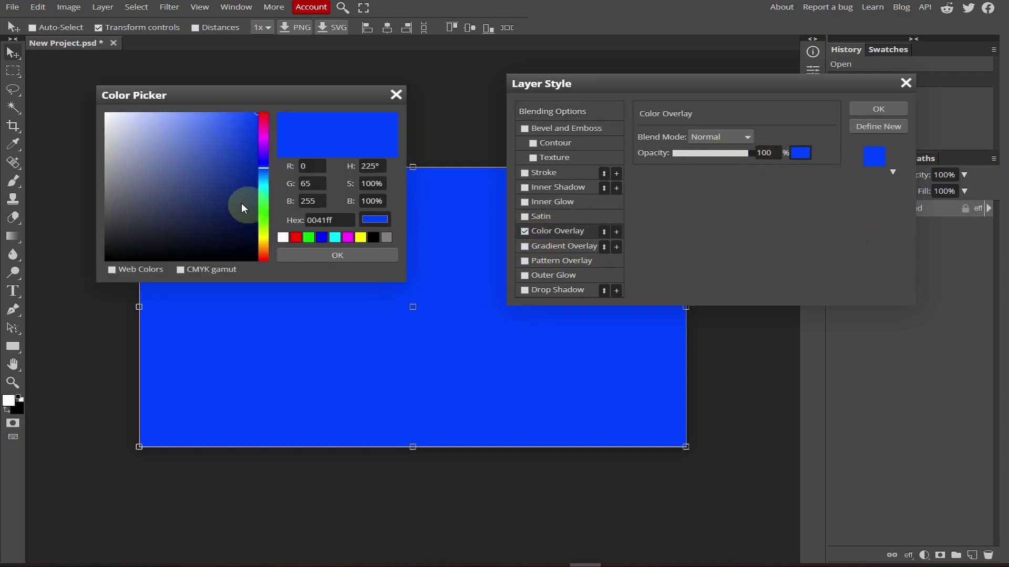
left_click_drag(253, 166, 283, 141)
left_click(305, 257)
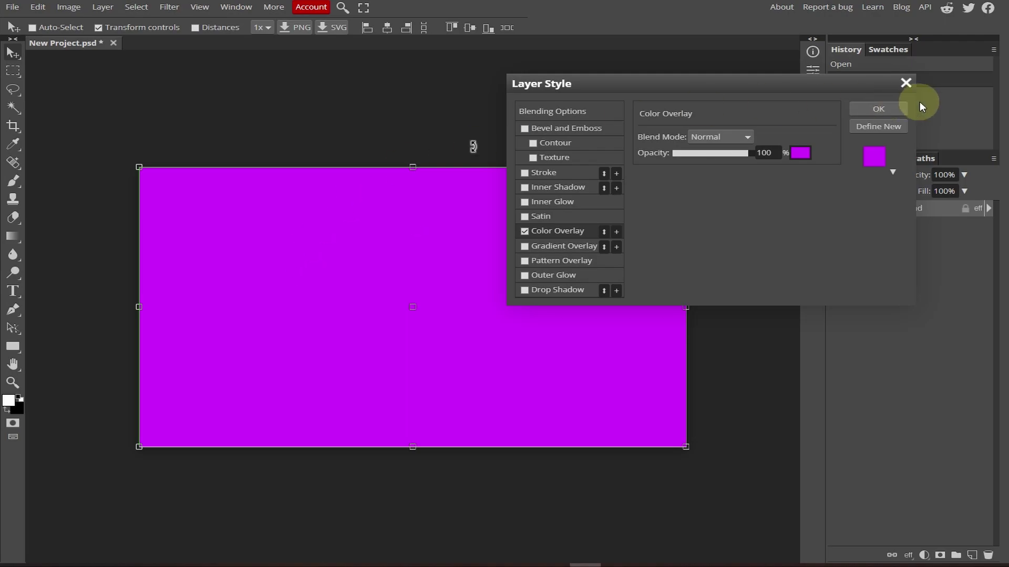
left_click(879, 110)
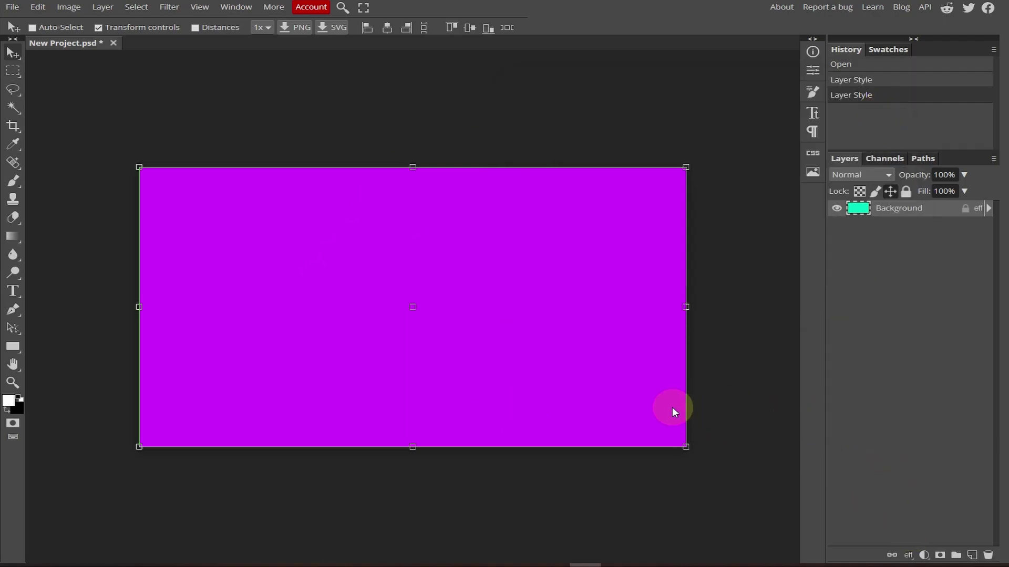
Add a bright green Color Fill layer above the Background
left_click(923, 555)
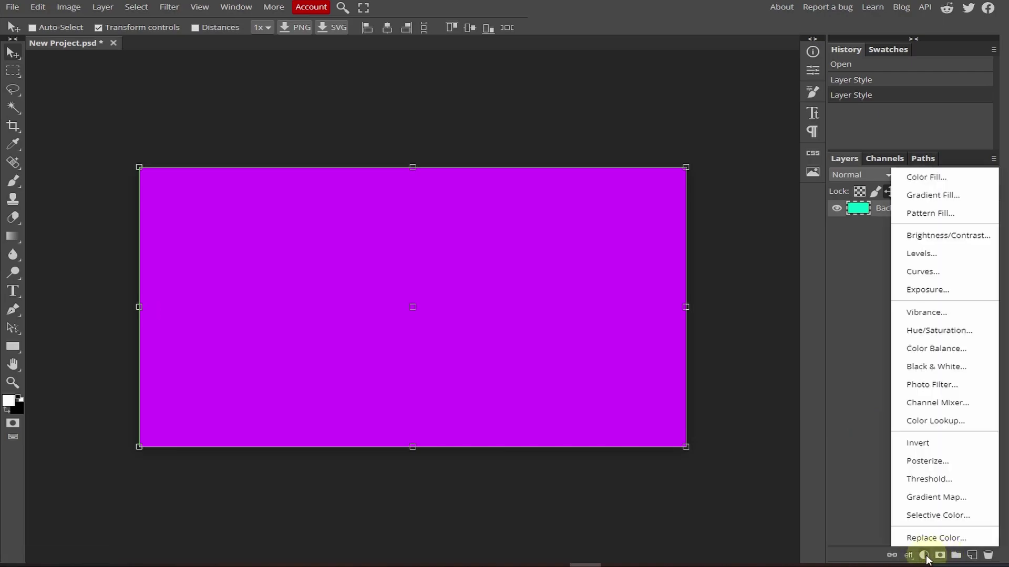
left_click(939, 182)
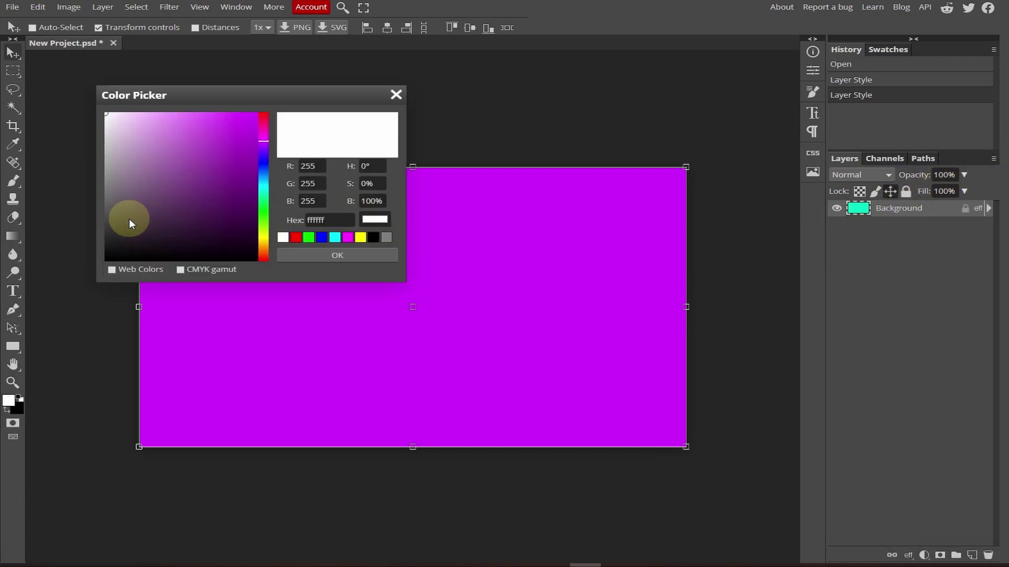
left_click_drag(168, 197, 275, 45)
left_click_drag(263, 118, 269, 220)
left_click(296, 254)
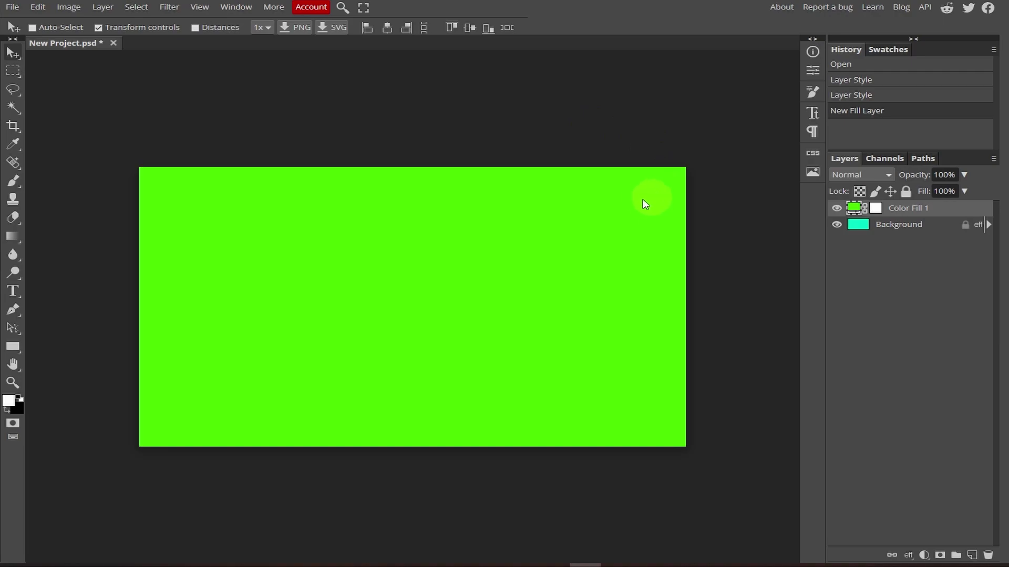
Recolour the Color Fill 1 layer to cyan 00d1ff
double_click(859, 211)
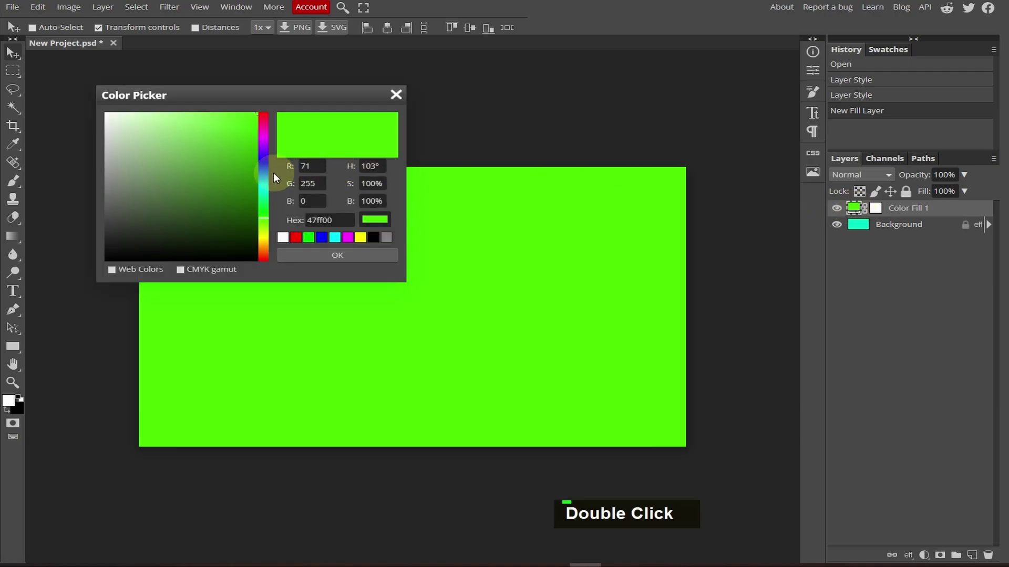
left_click_drag(266, 142, 266, 182)
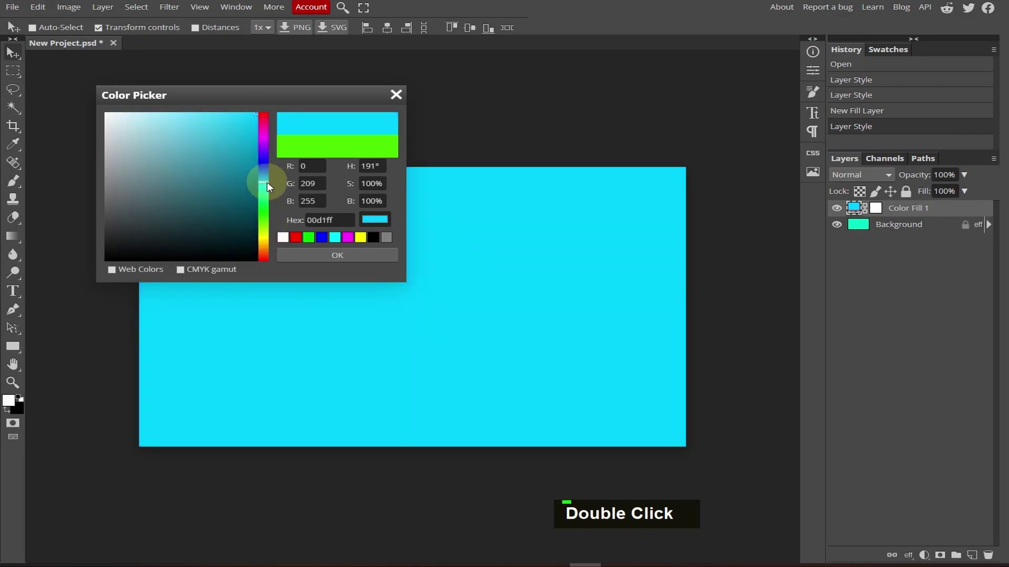
left_click(332, 256)
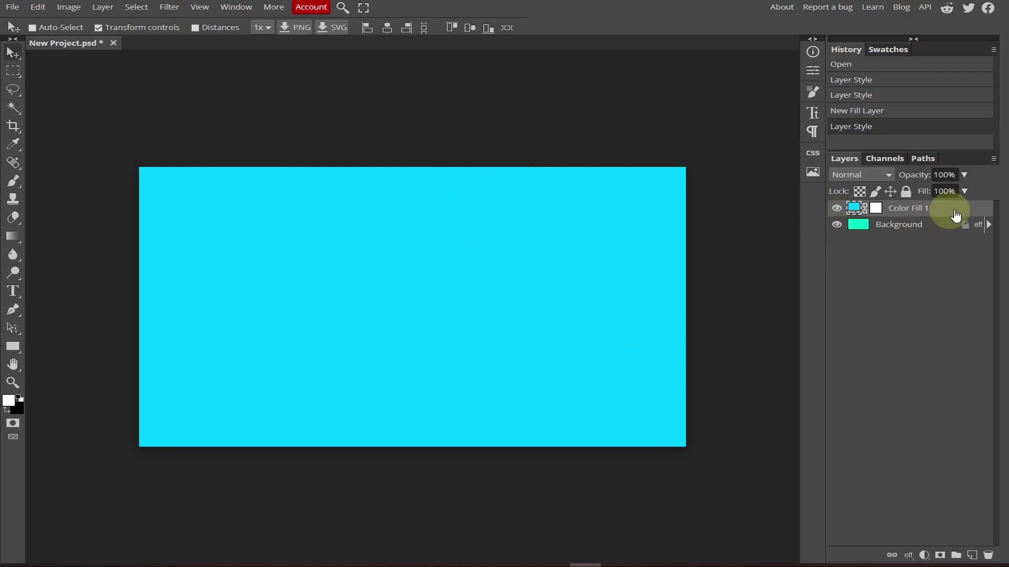
Delete Color Fill 1 and swap the Background's purple Color Overlay for a Gradient Overlay
right_click(913, 215)
left_click(935, 300)
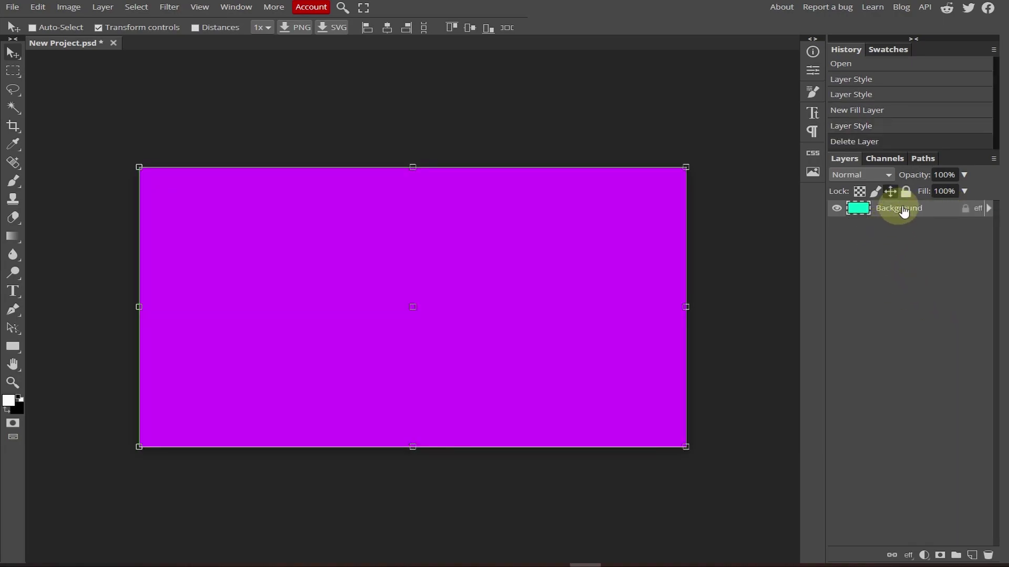
right_click(903, 211)
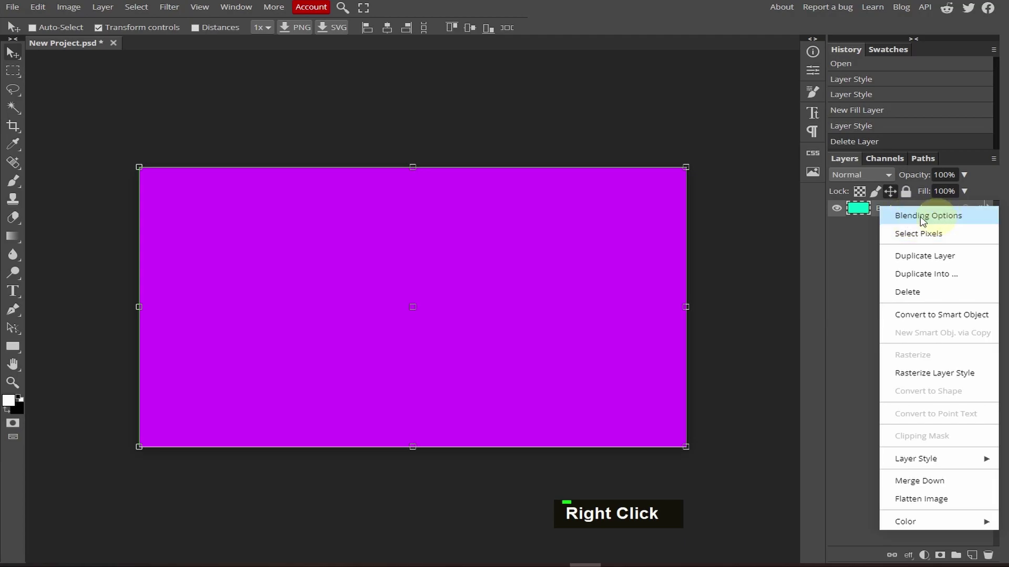
left_click(923, 221)
left_click(518, 237)
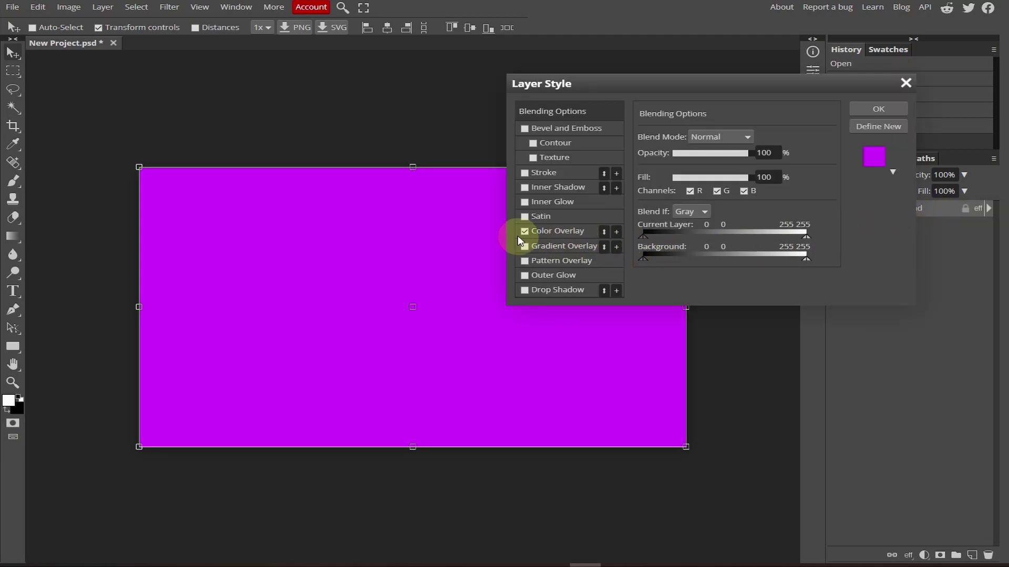
left_click(525, 231)
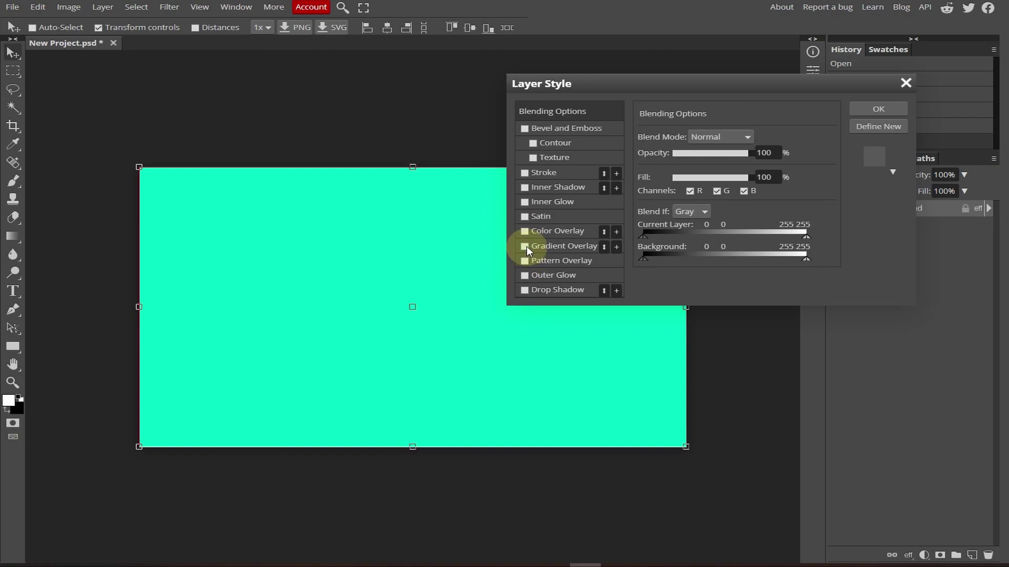
left_click(526, 246)
left_click(583, 247)
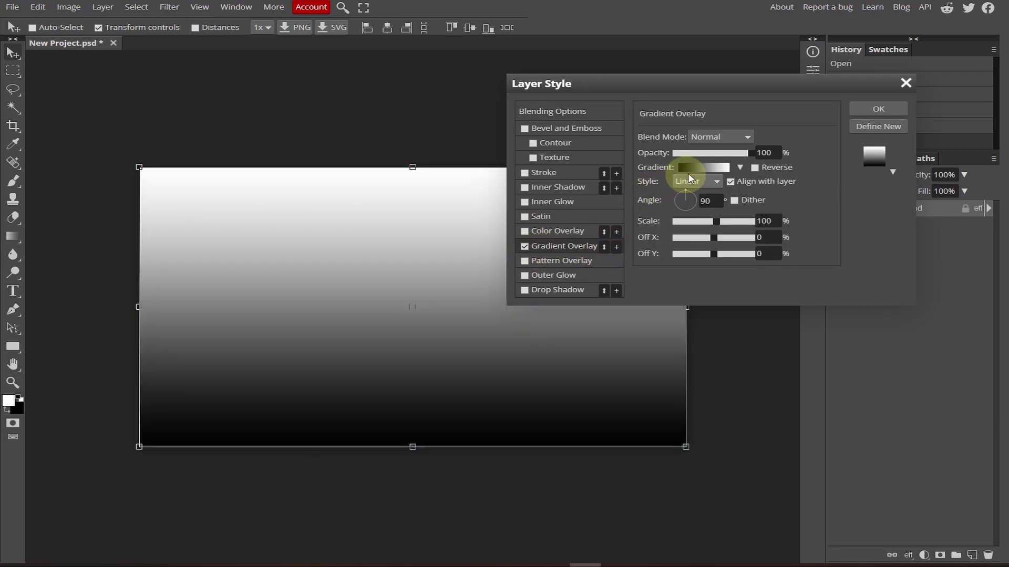
Set the gradient's right (white) stop to cyan 00efff
left_click(701, 168)
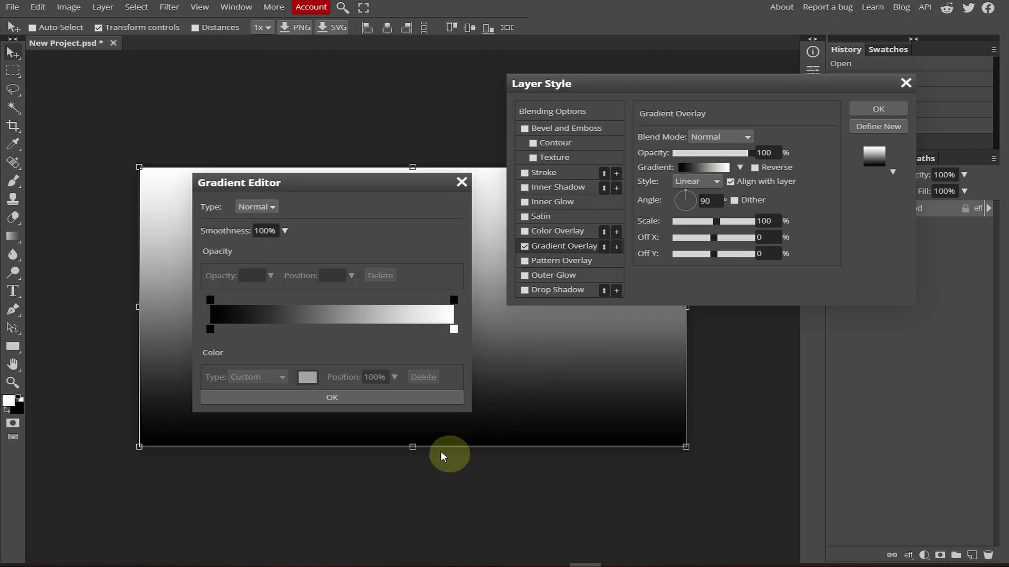
left_click(455, 328)
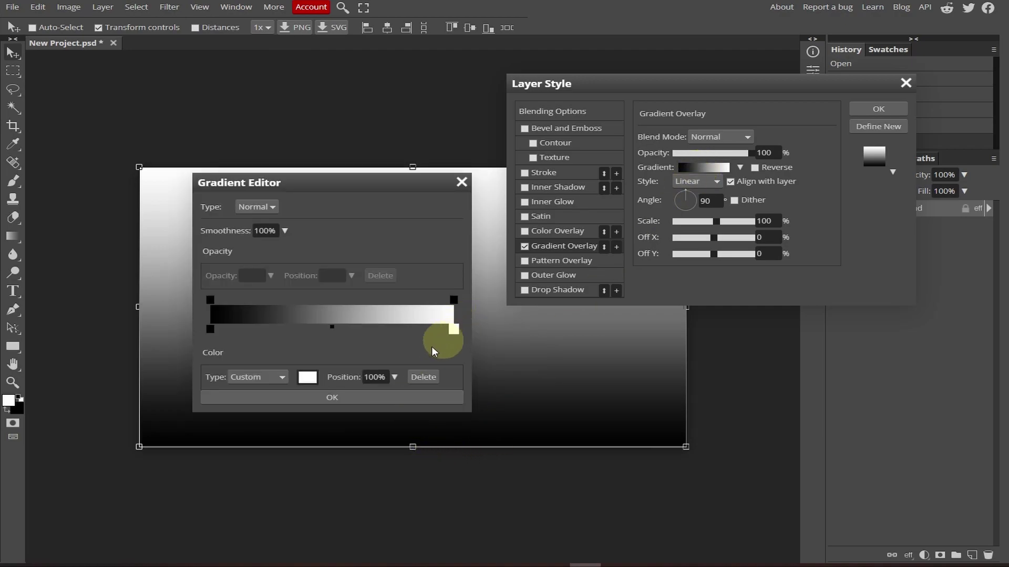
left_click(308, 377)
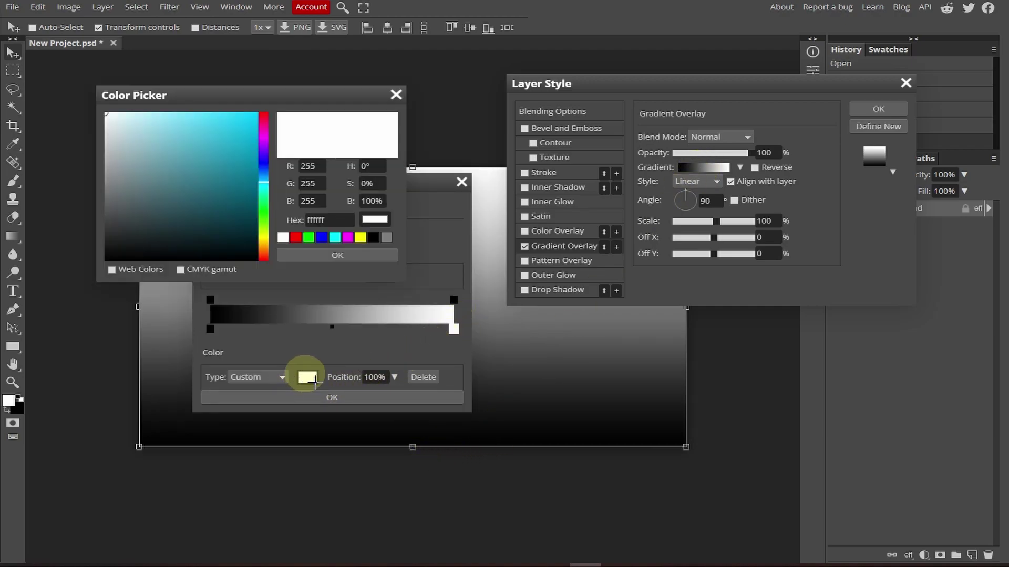
left_click_drag(216, 181, 270, 86)
mouse_move(261, 176)
left_mouse_down()
mouse_move(263, 201)
mouse_move(264, 190)
left_mouse_up()
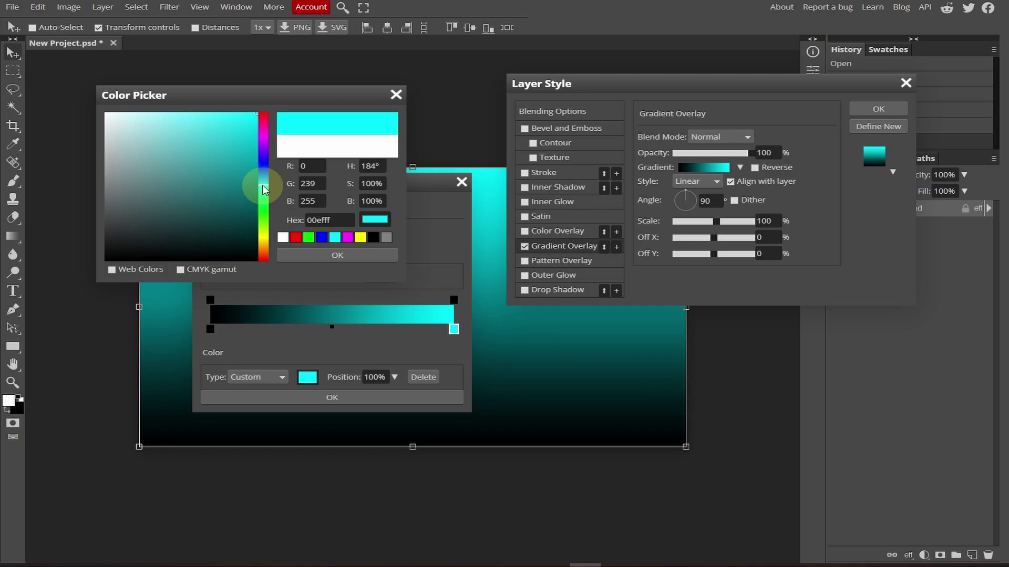
left_click(314, 261)
left_click(200, 331)
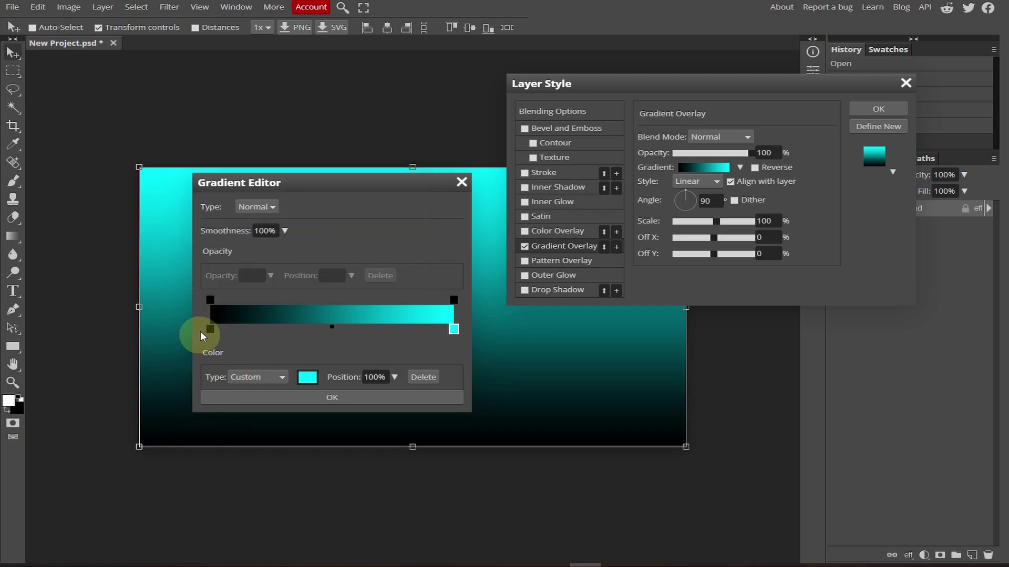
Set the gradient's left (black) stop to green 00ff67
left_click(210, 331)
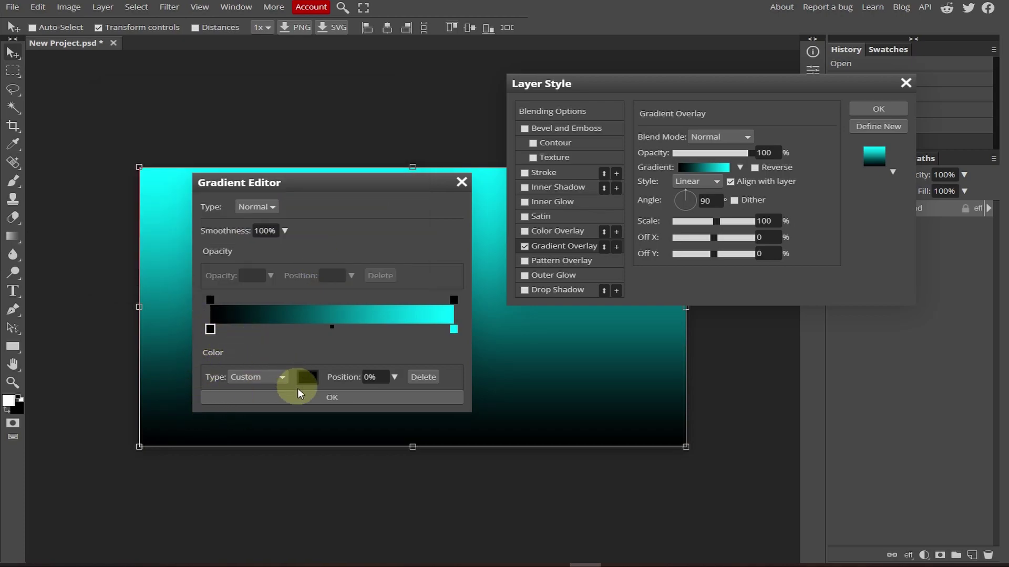
left_click(314, 384)
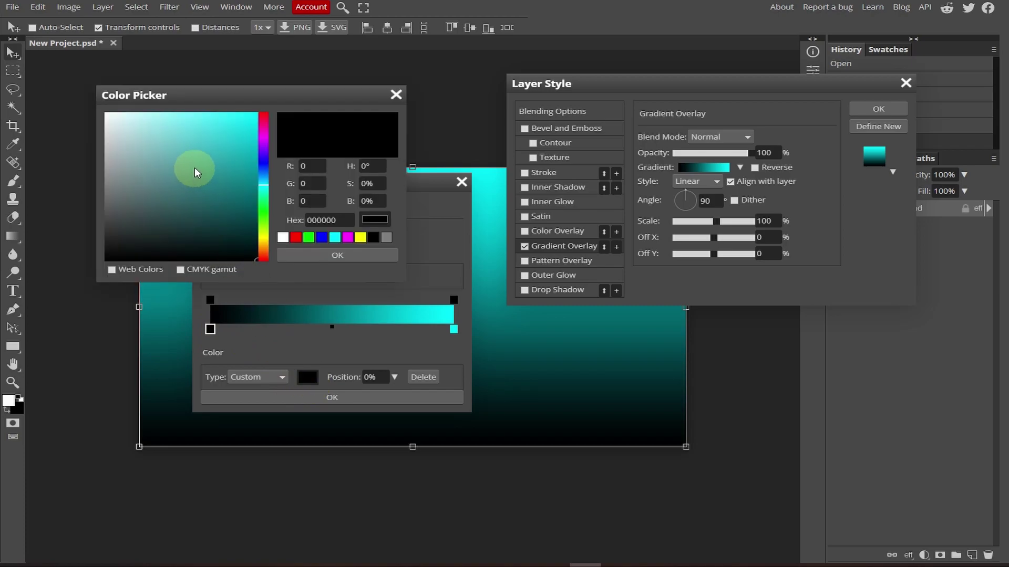
left_click_drag(195, 167, 262, 92)
left_click_drag(263, 162, 265, 206)
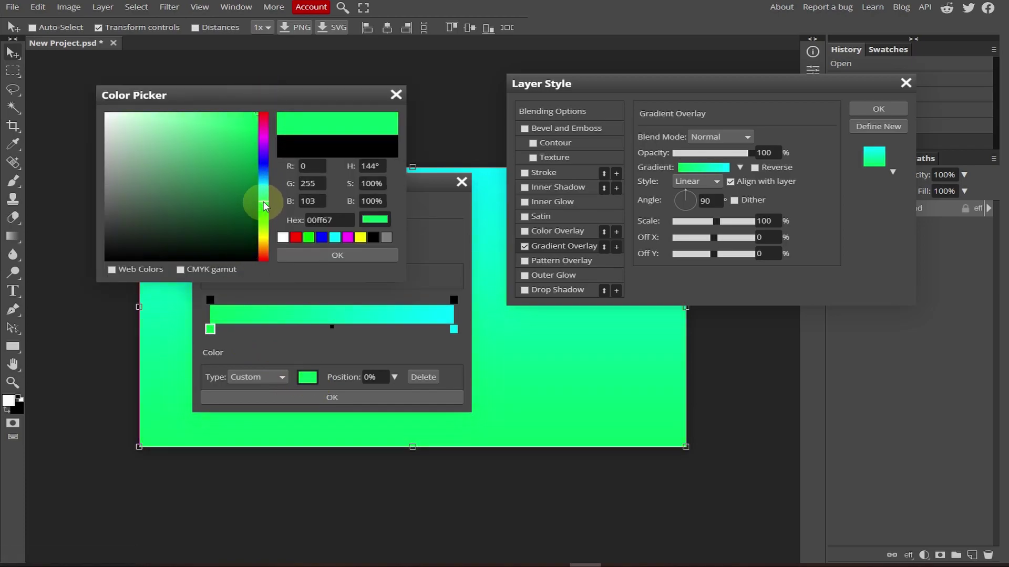
left_click(311, 254)
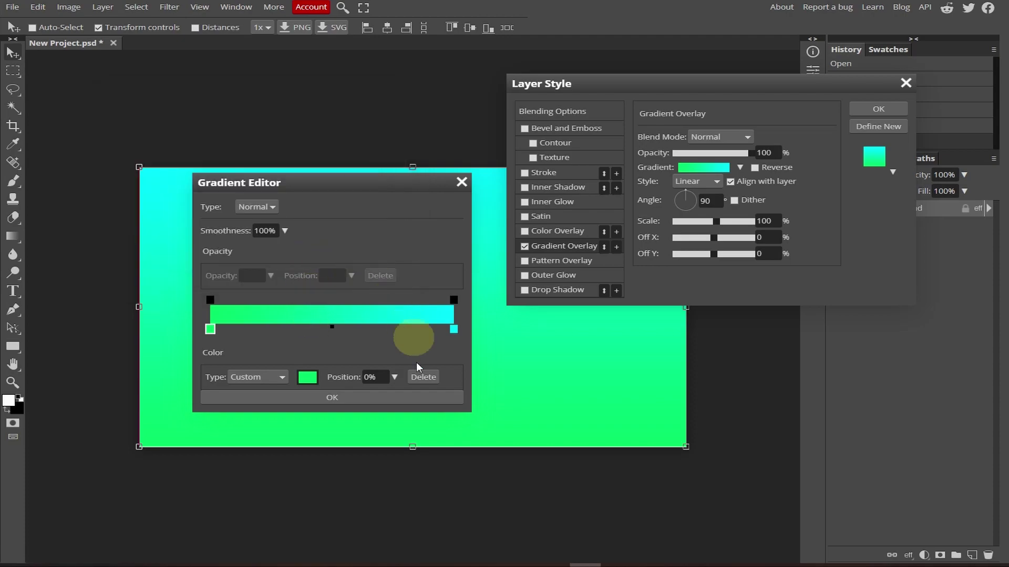
Accept the green-to-cyan gradient, tilt it diagonally to 64°, and apply the layer style
left_click(414, 397)
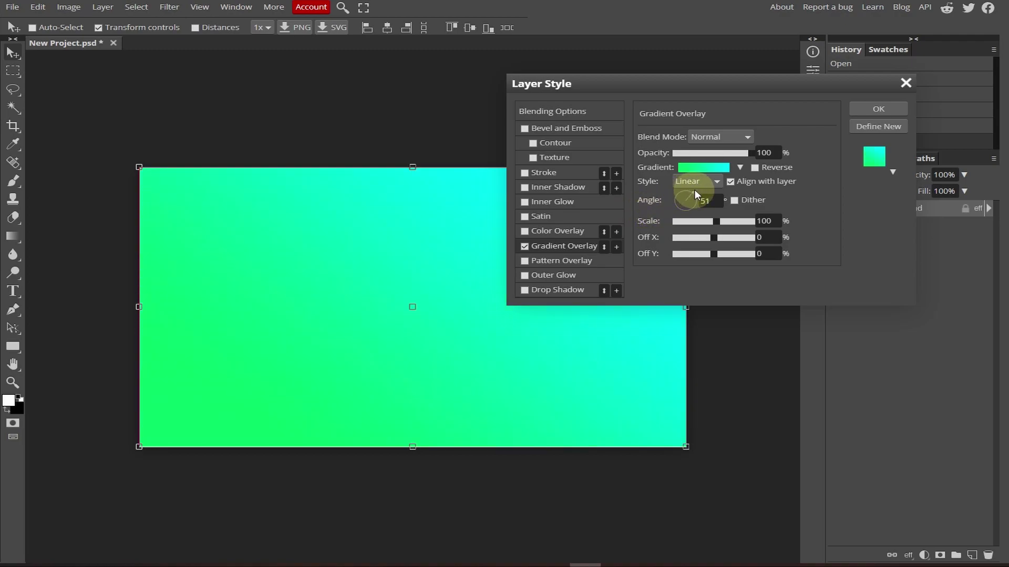
mouse_move(695, 190)
left_mouse_down()
mouse_move(667, 190)
mouse_move(696, 195)
mouse_move(678, 234)
mouse_move(667, 183)
mouse_move(693, 185)
left_mouse_up()
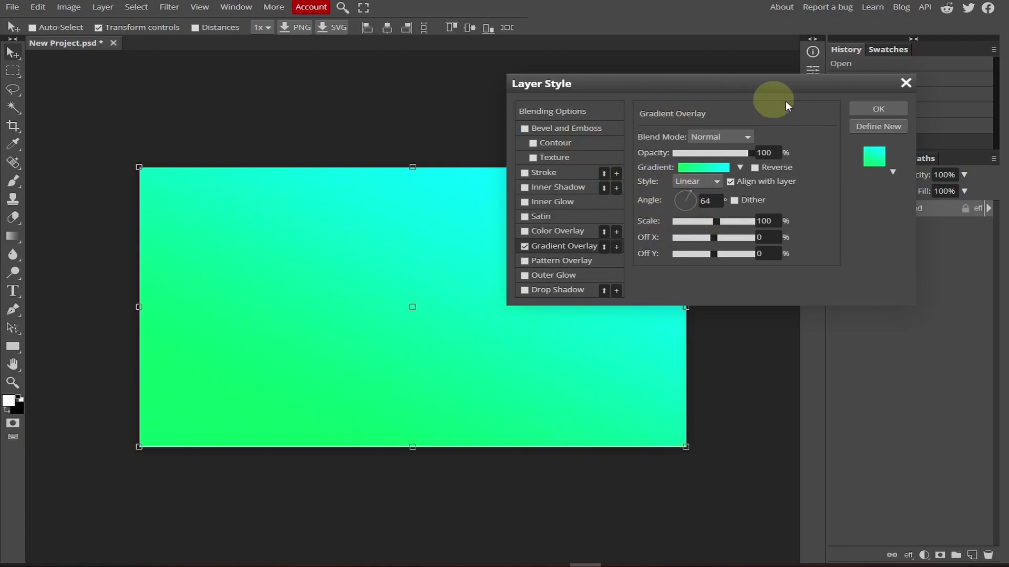
left_click(888, 107)
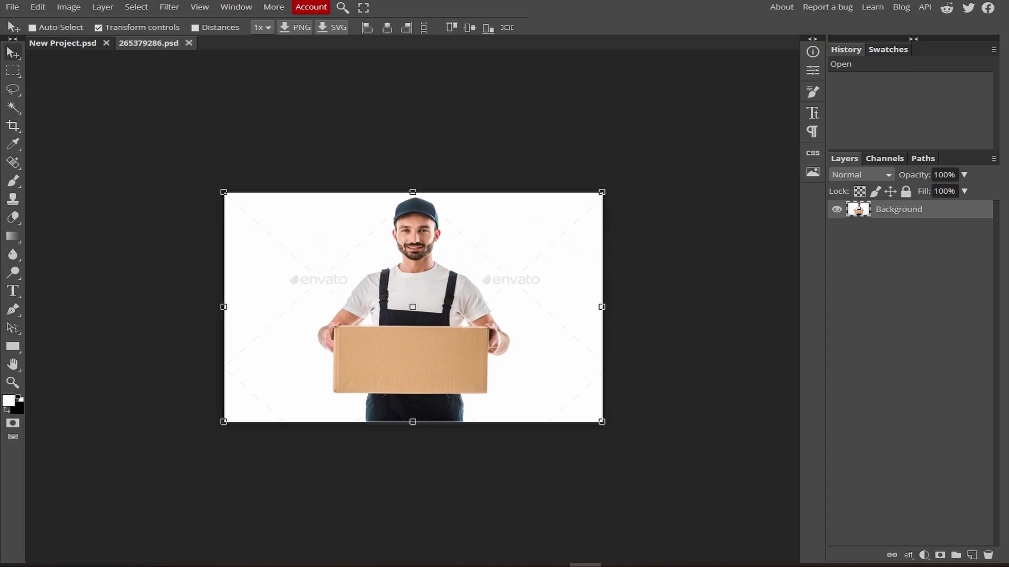
Quick-select the delivery man and his box and copy them onto a new Layer 1
left_click(21, 112)
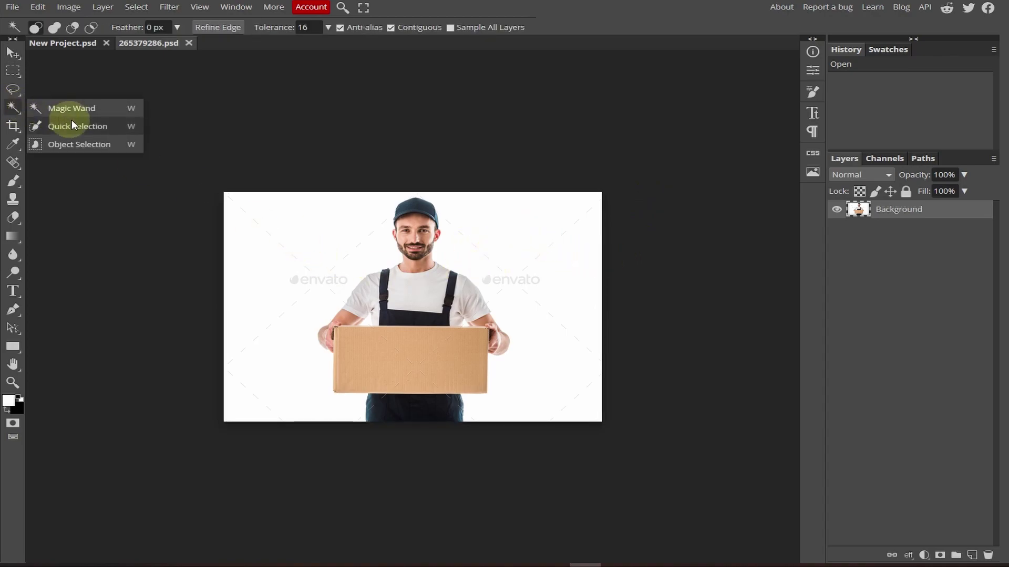
left_click(77, 126)
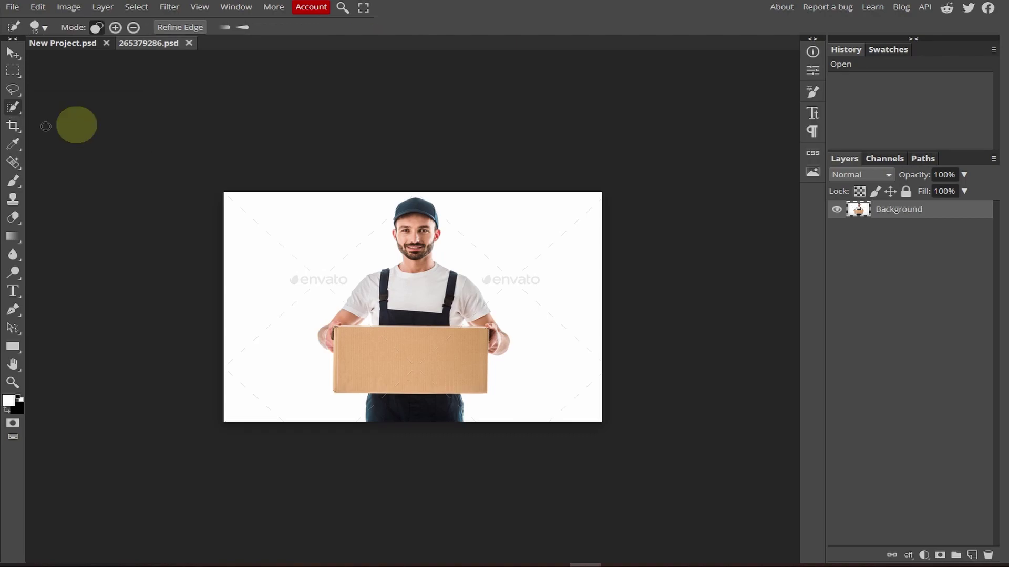
left_click(423, 225)
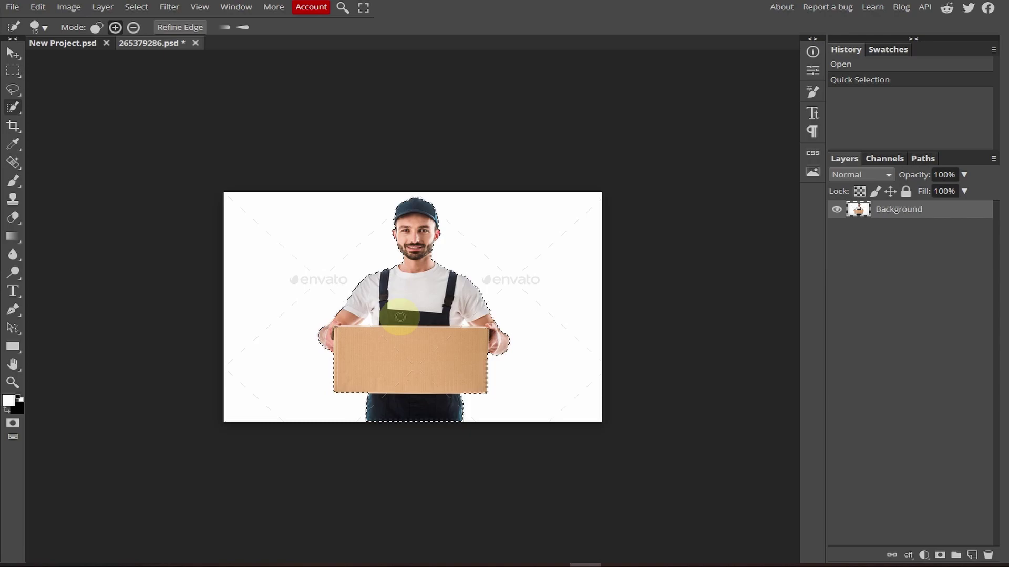
key("ctrl+j")
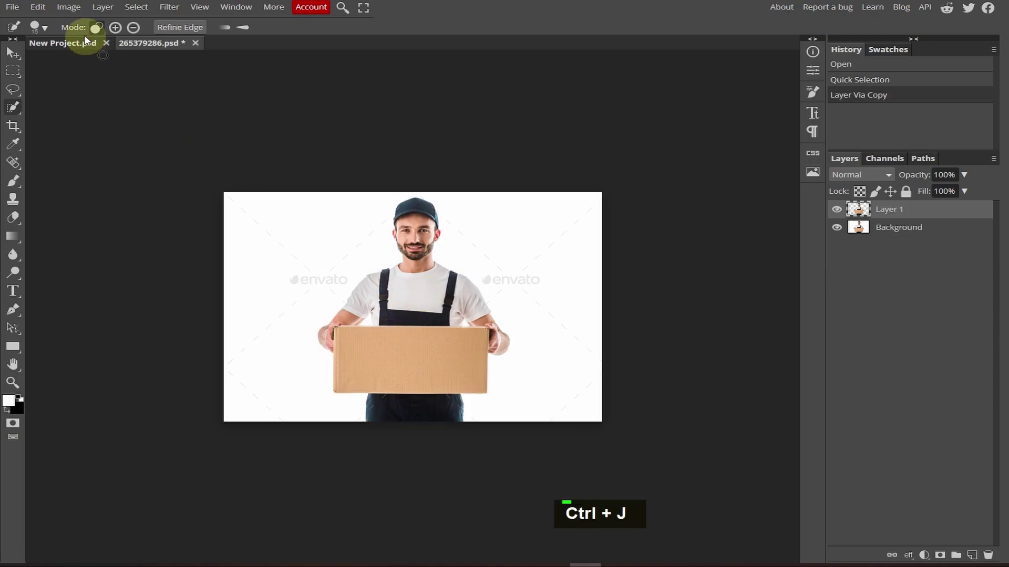
left_click(14, 52)
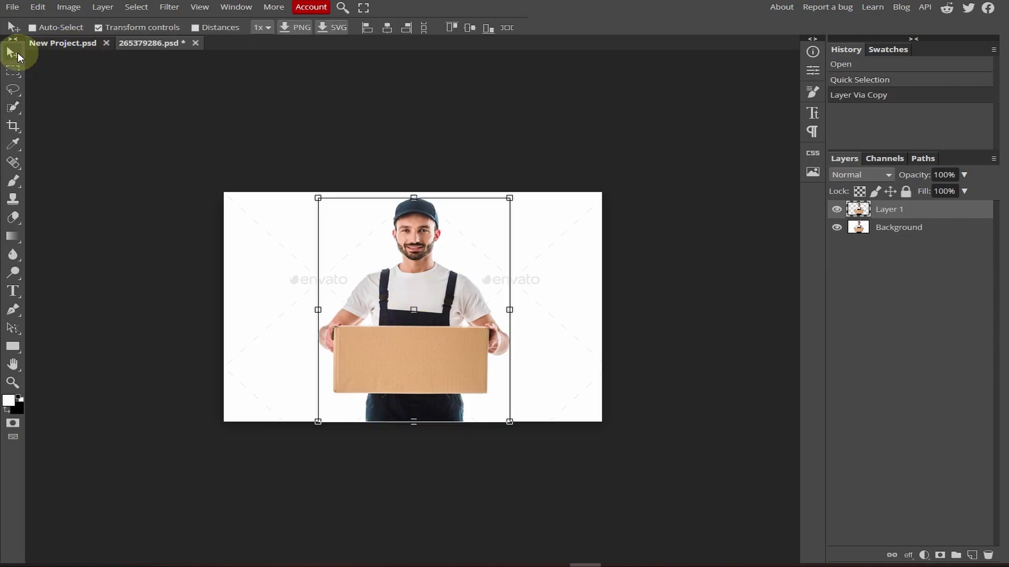
Copy the cut-out delivery man and paste him into New Project.psd
left_click(861, 210, "ctrl")
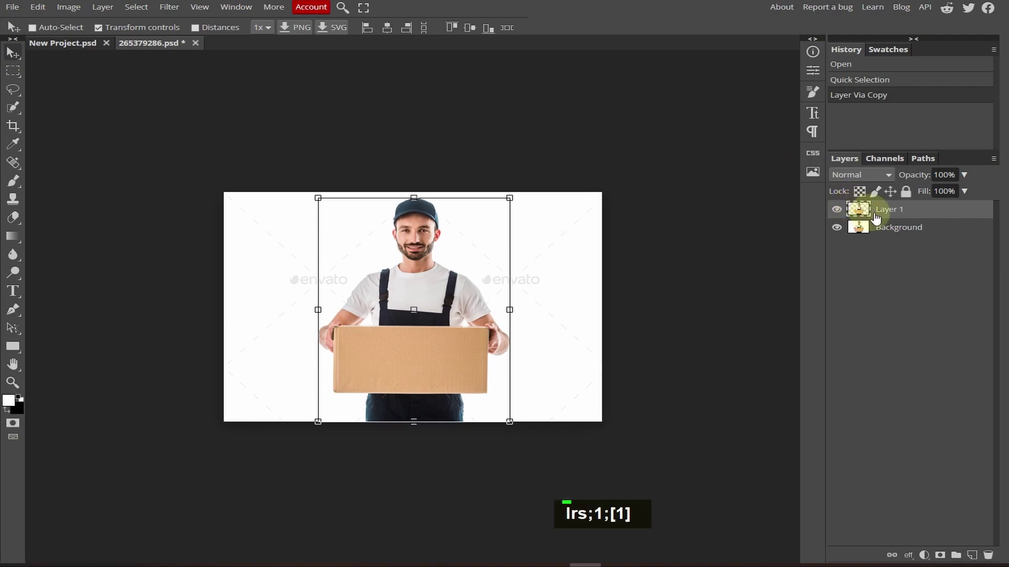
left_click(38, 8)
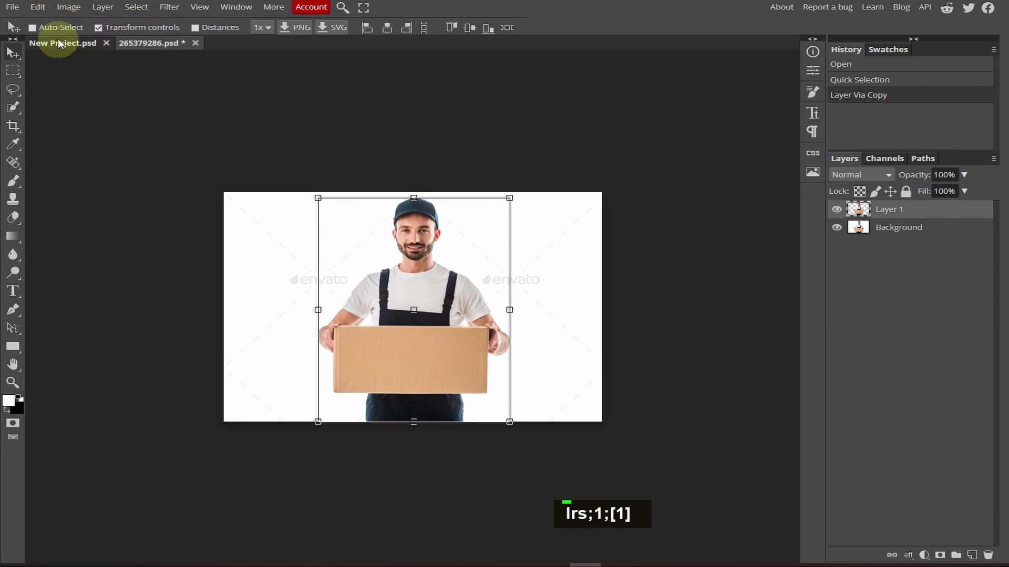
left_click(58, 45)
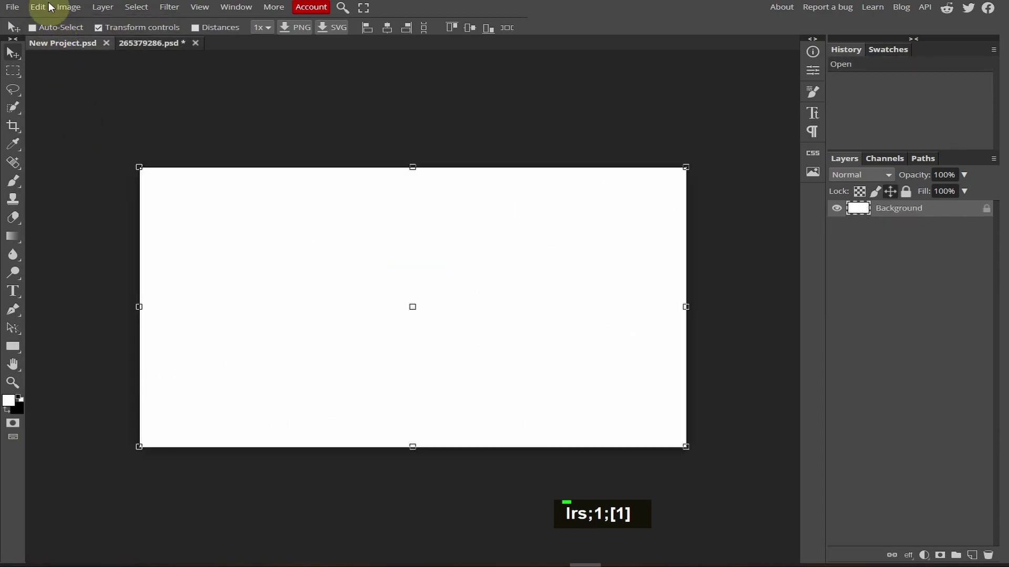
left_click(38, 7)
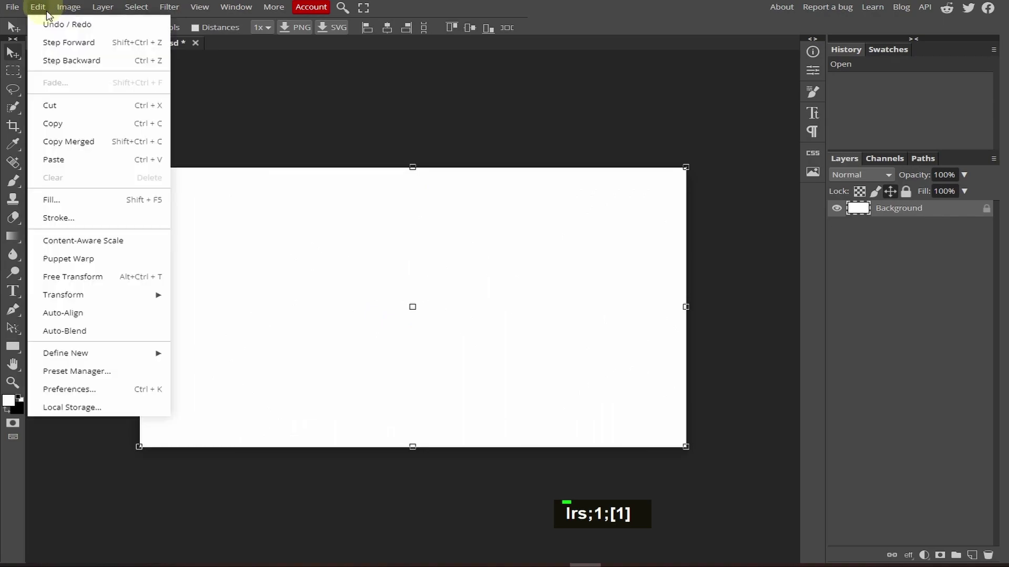
left_click(79, 158)
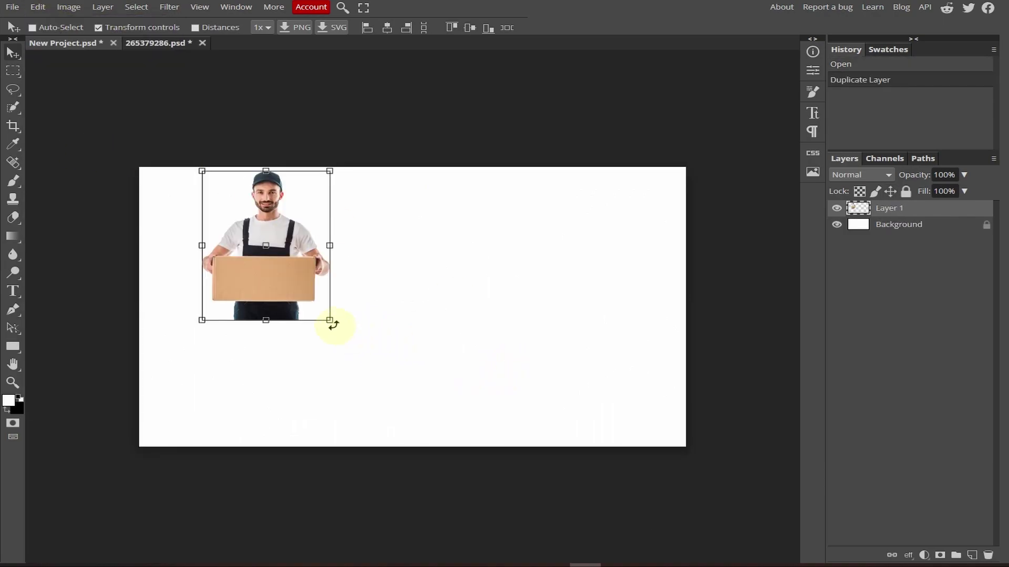
Enlarge the pasted man proportionally to about 180.6% and centre him on the canvas
left_click_drag(331, 321, 434, 413)
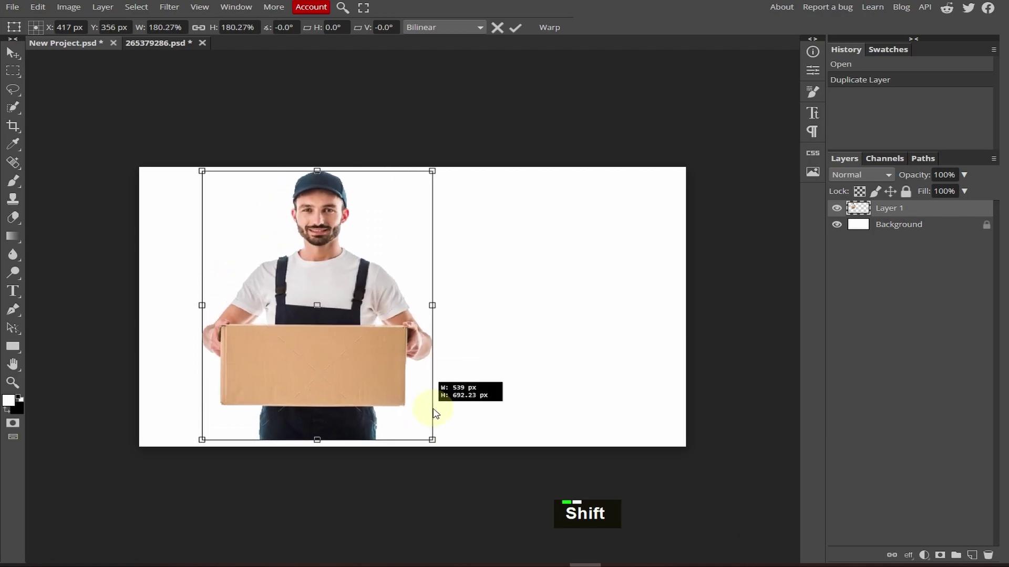
left_click_drag(379, 380, 478, 375)
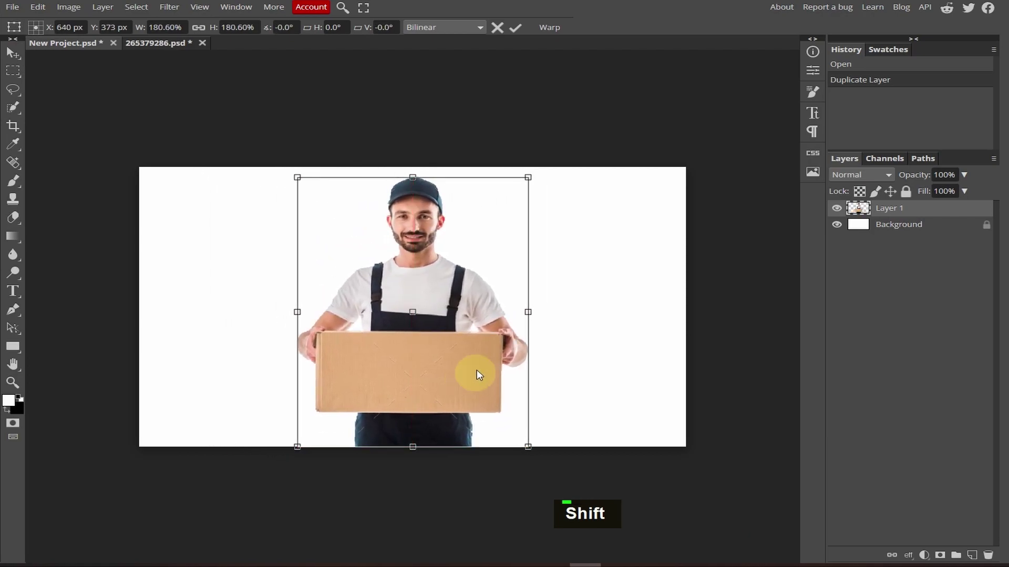
key("Return")
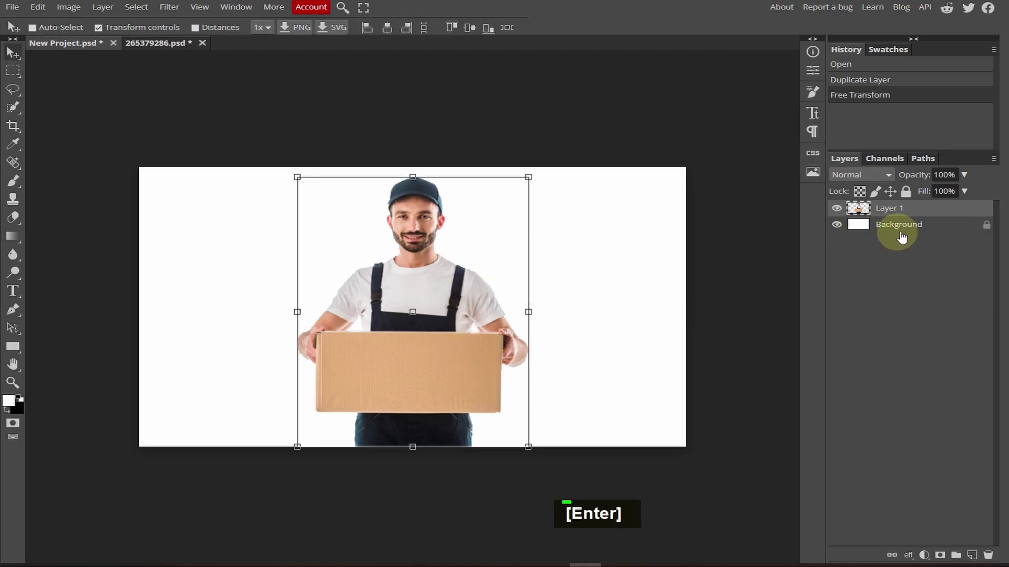
left_click(900, 234)
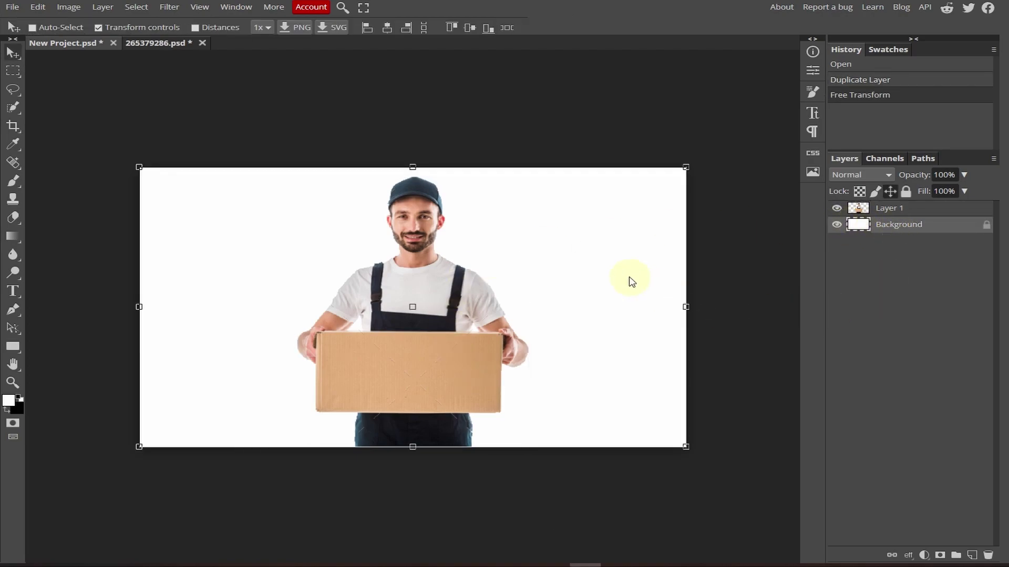
Bring up the Background layer's Layer Style dialog at Blending Options, with no effects enabled
left_click(923, 556)
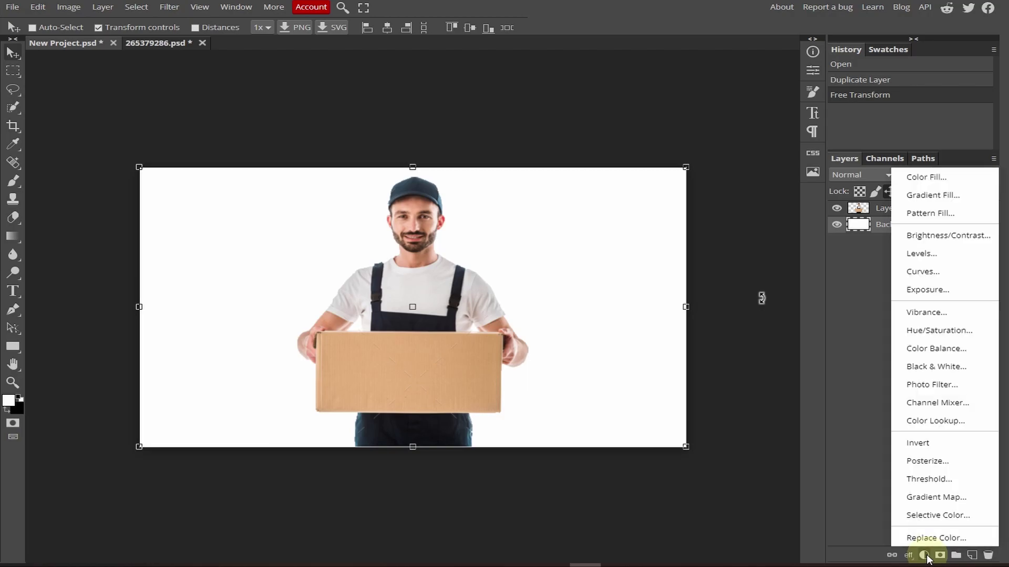
left_click(850, 304)
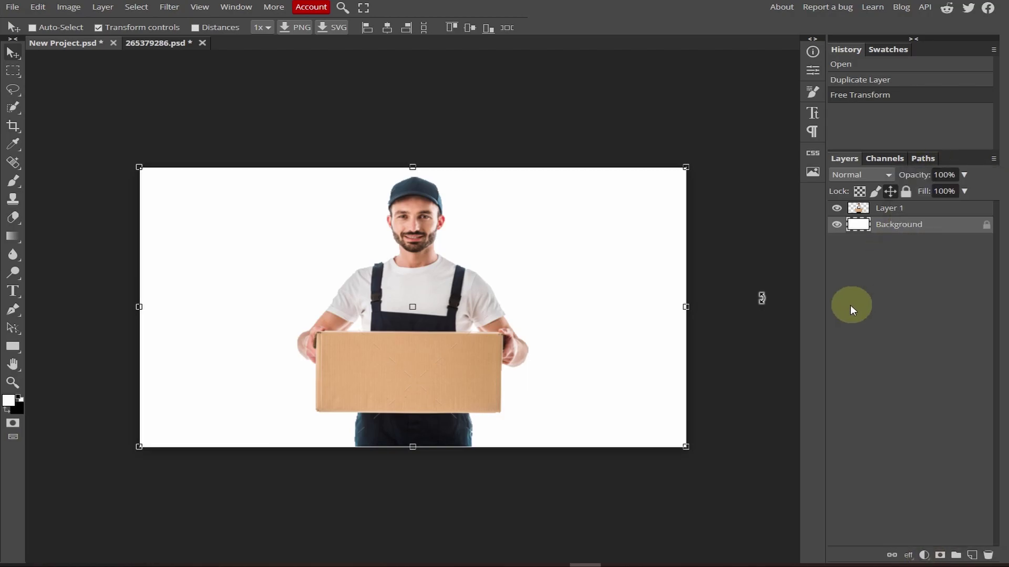
right_click(880, 235)
left_click(886, 237)
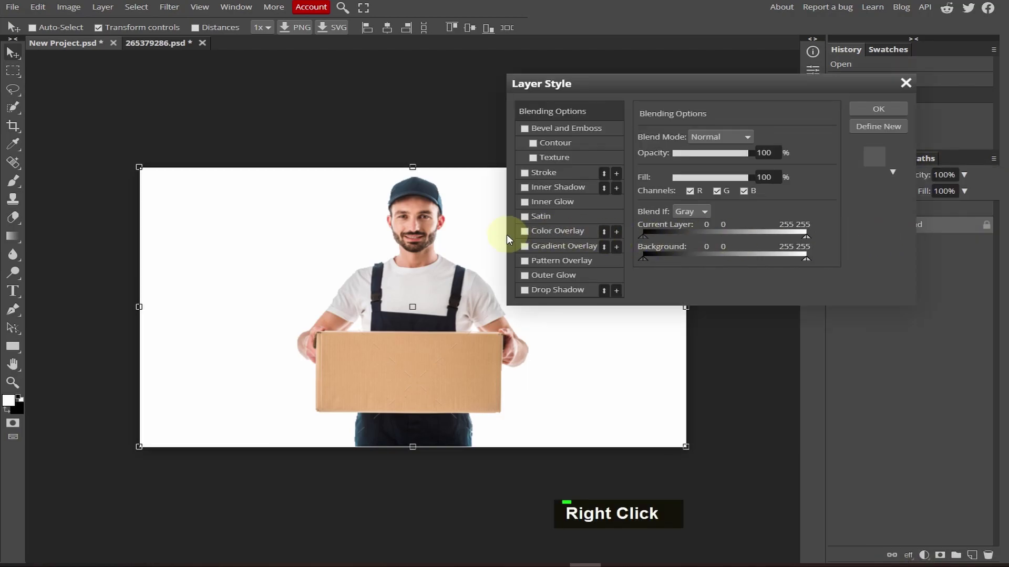